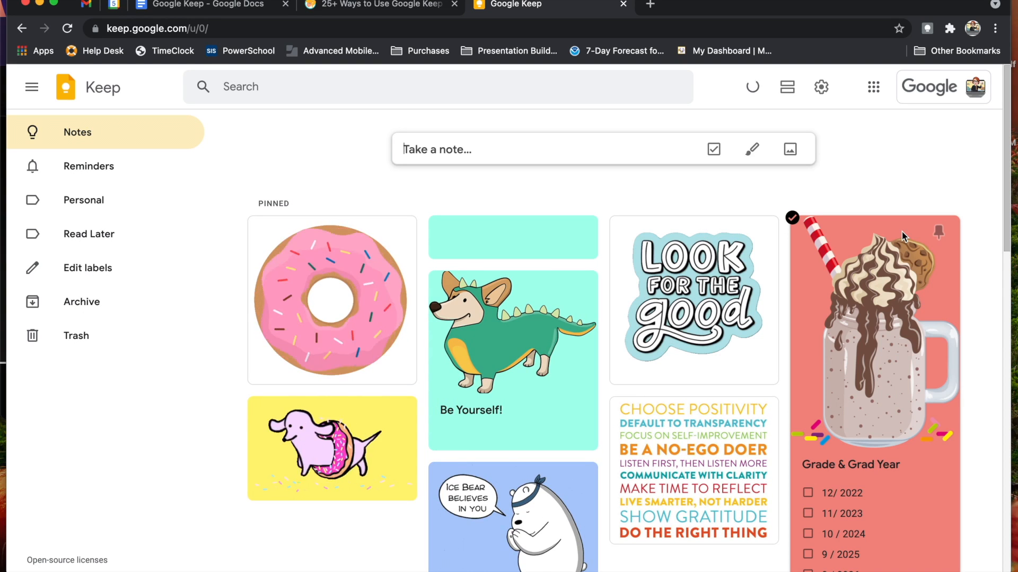
Step: Open the Keep add-on alongside the Gmail inbox, the Google Keep document and the Docs and Slides presentation
click(88, 5)
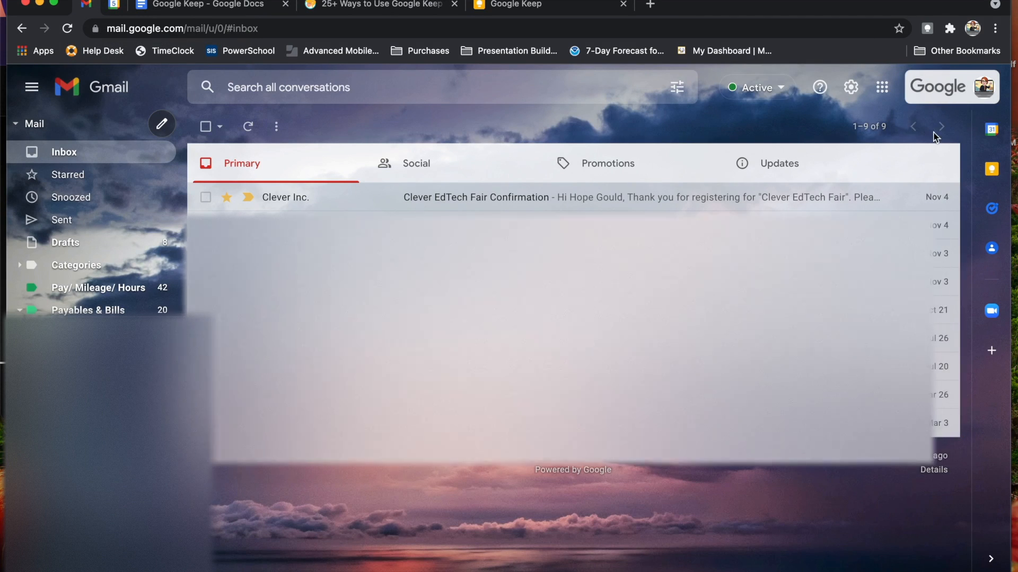
click(994, 173)
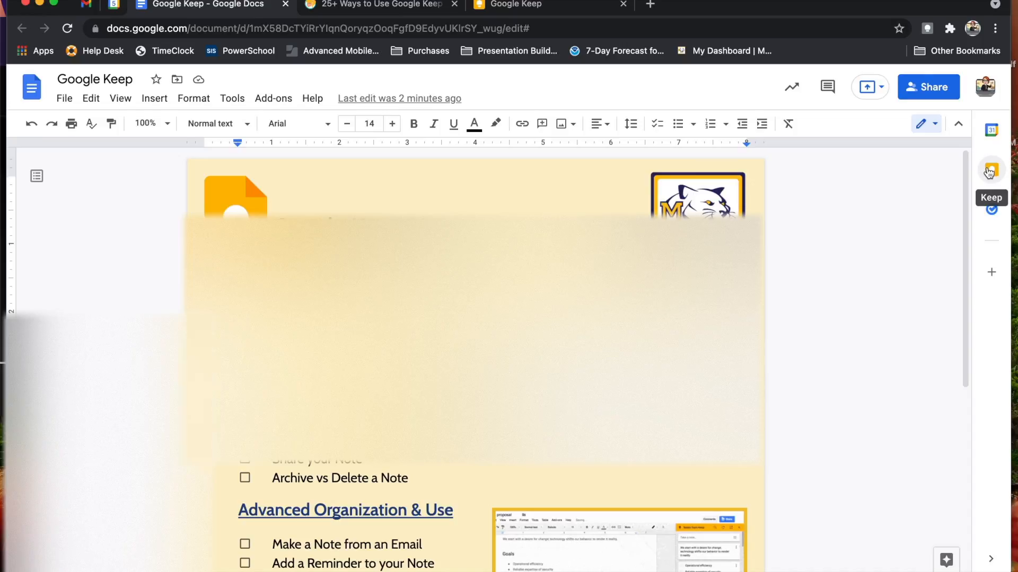
click(989, 172)
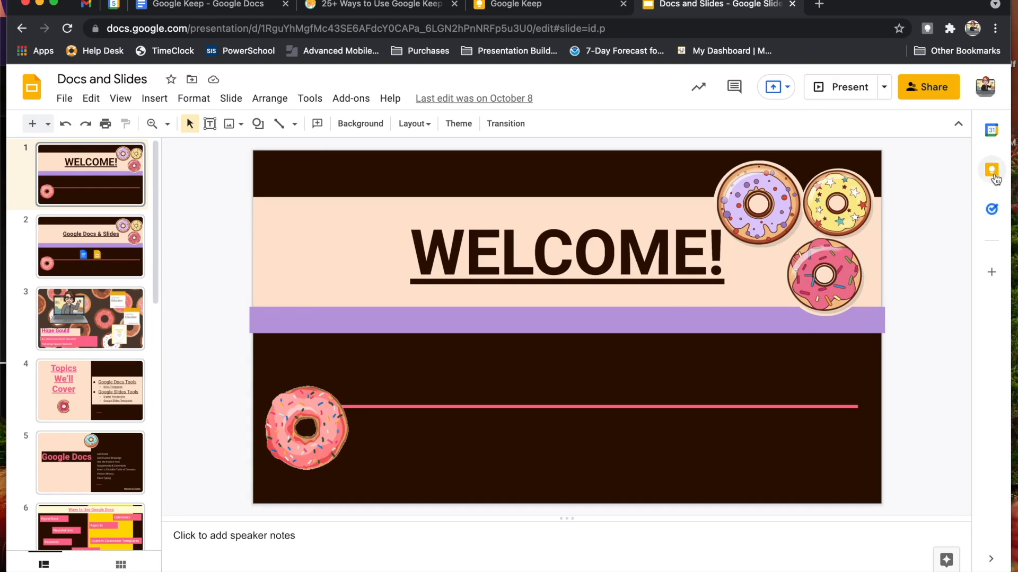
click(994, 170)
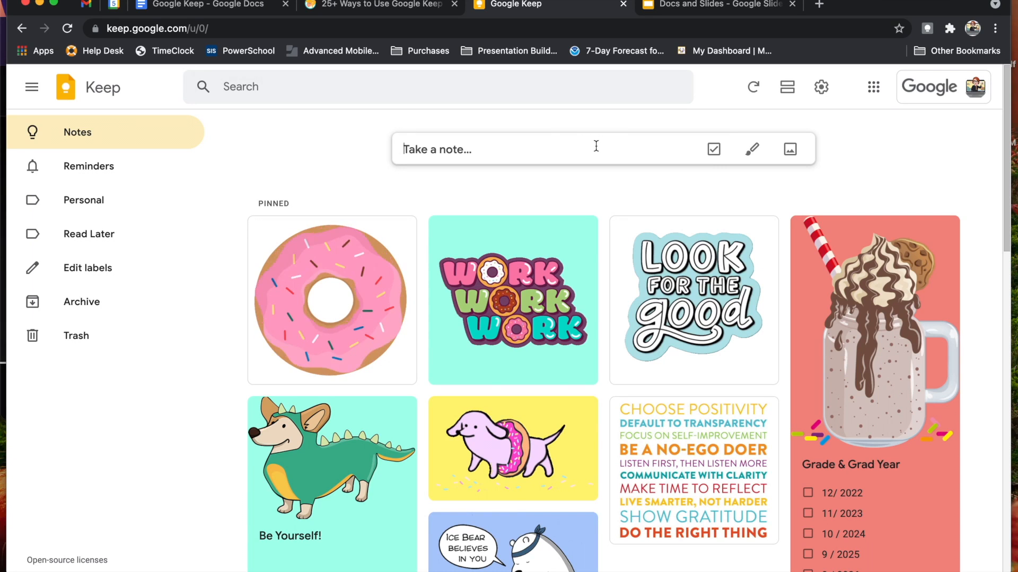
Step: Start a new Keep note titled "11/5/21"
click(572, 153)
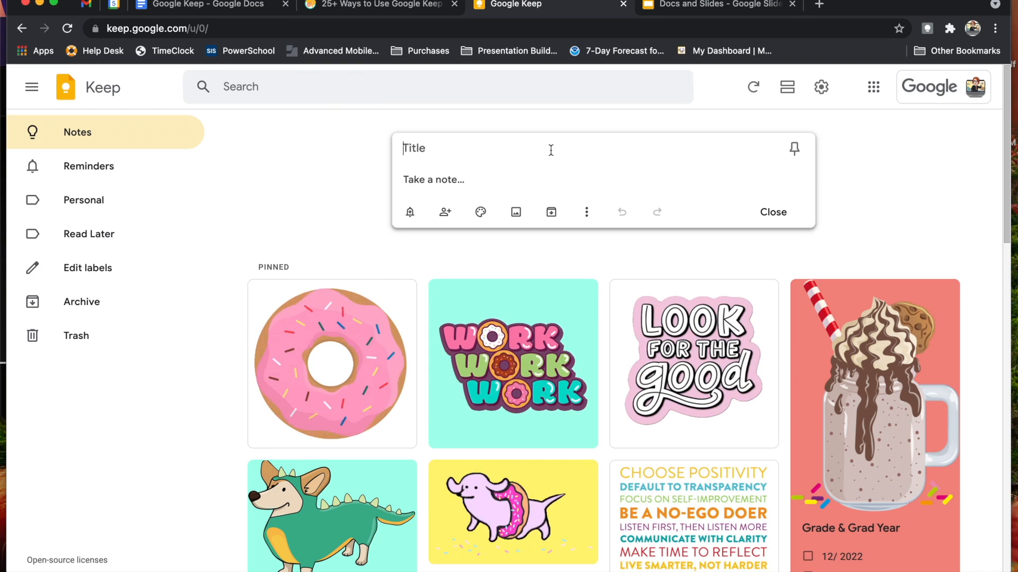
click(551, 150)
text(11/5/21)
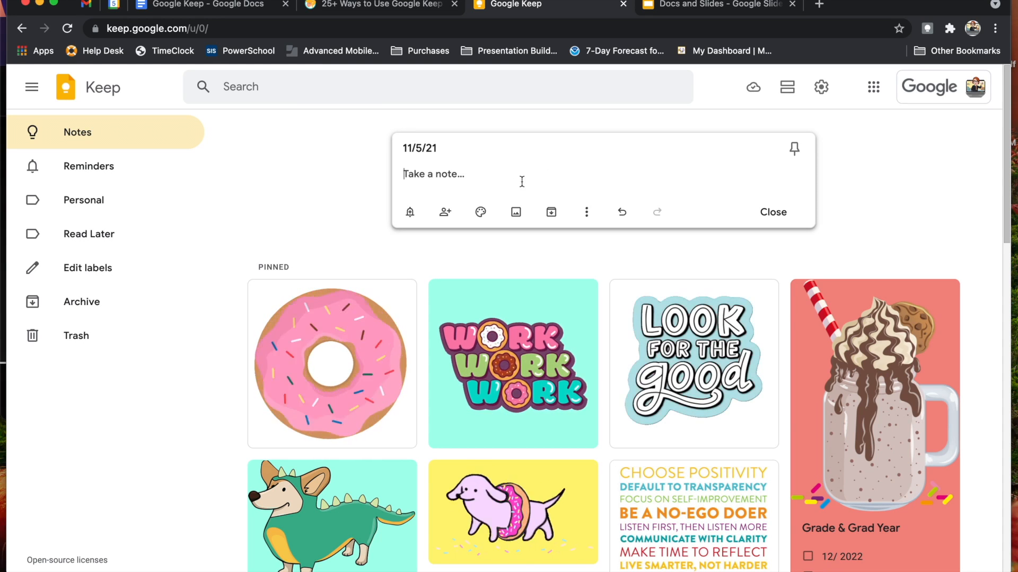
Step: Turn the 11/5/21 note into a checklist with the items "Check Tickets" and "Check Mail"
click(586, 211)
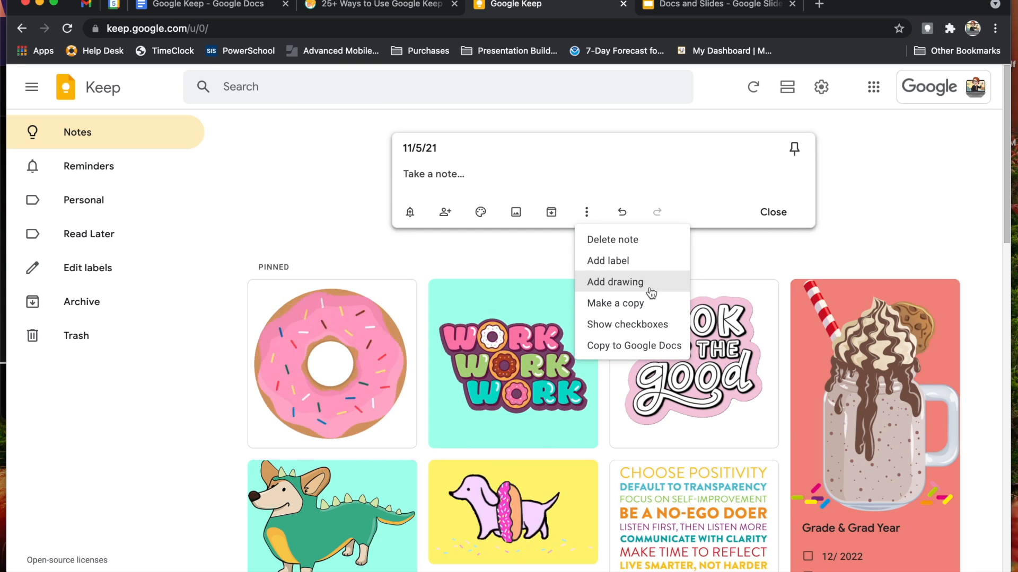
click(647, 325)
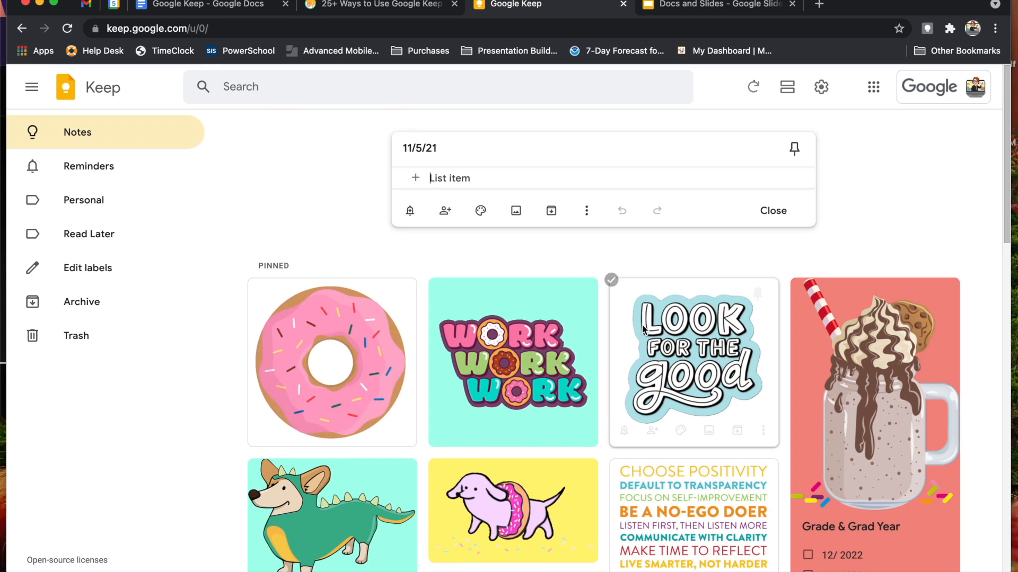
click(513, 180)
text(Check Tickets)
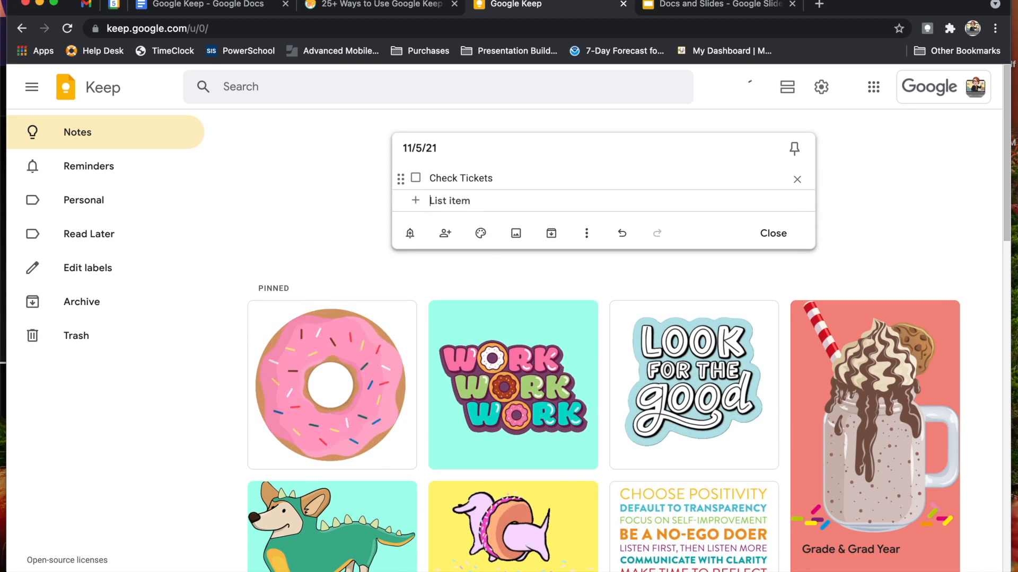
key(Return)
text(Check Mail)
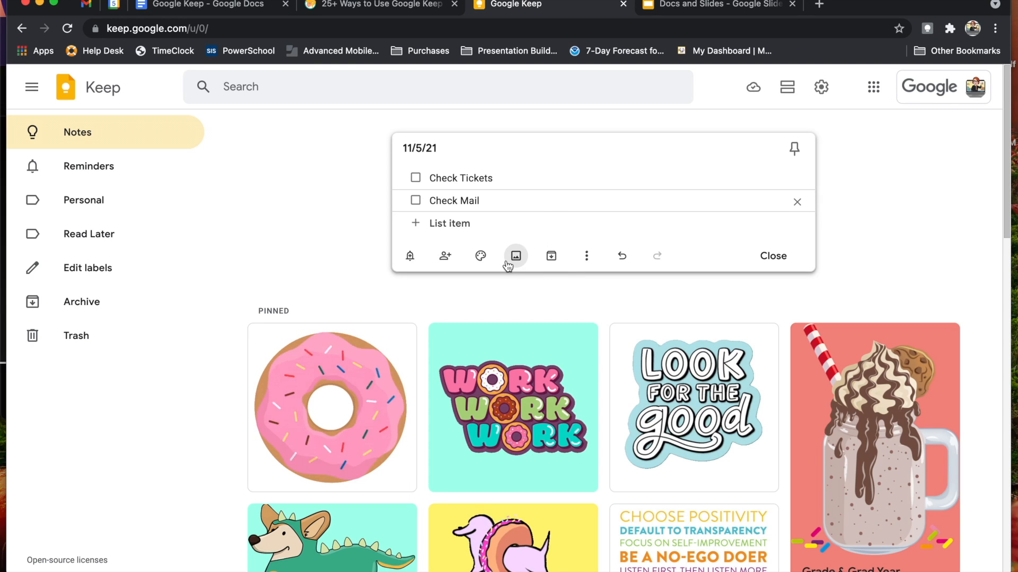
Step: Color the 11/5/21 note purple and share it with a collaborator by entering their e-mail
mouse_move(482, 257)
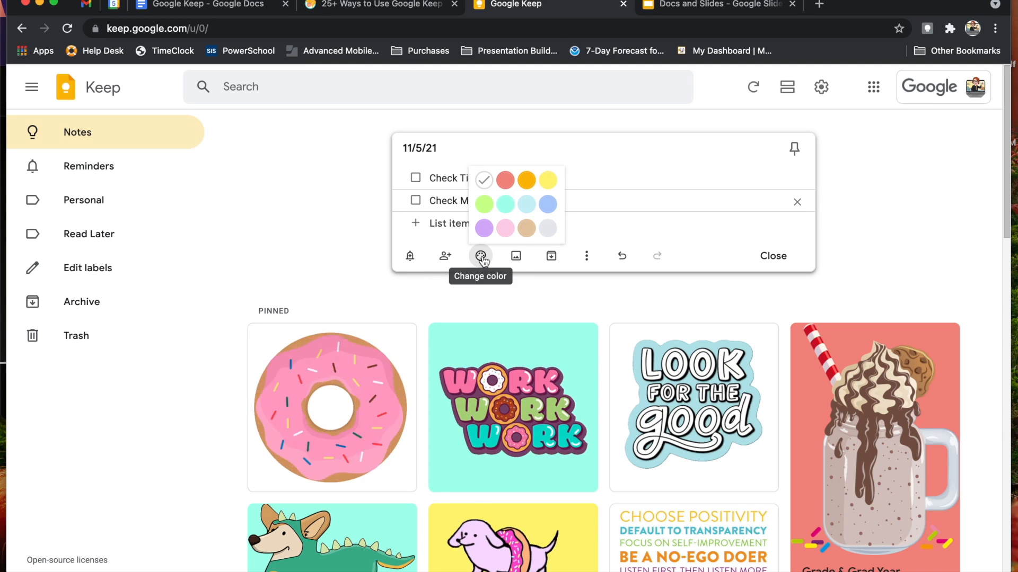
click(485, 231)
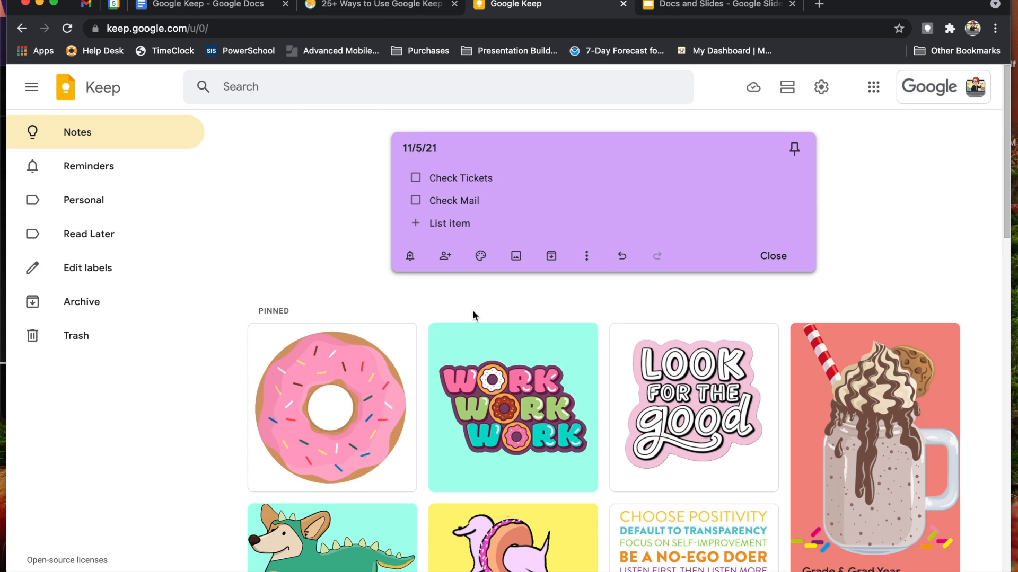
click(446, 257)
click(461, 233)
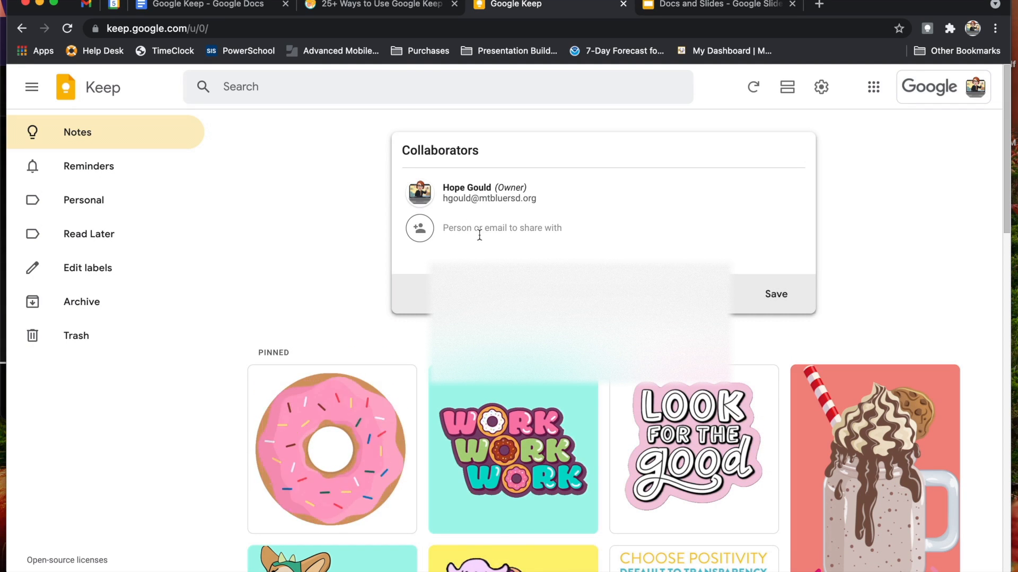
text(jef)
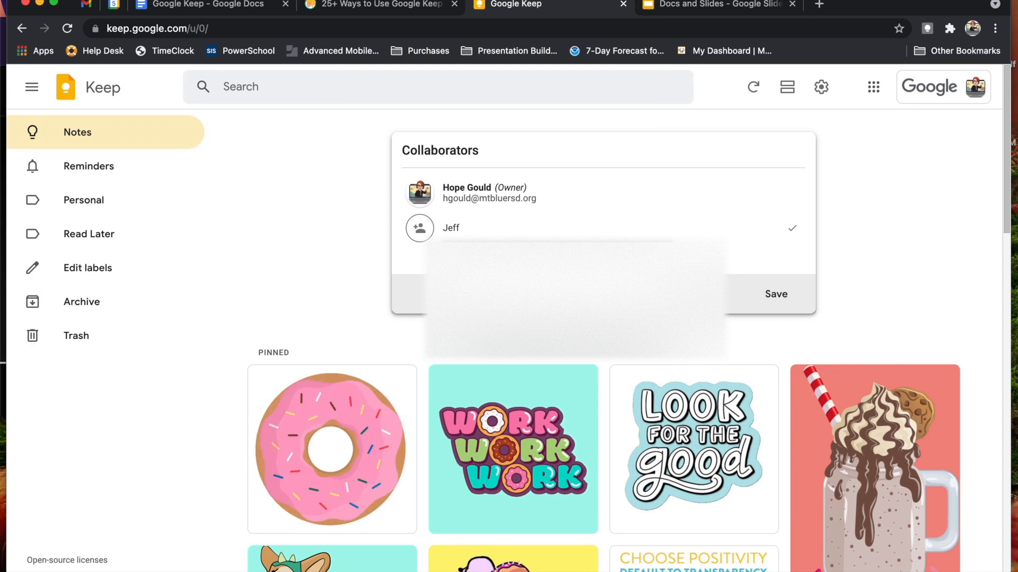
key(Return)
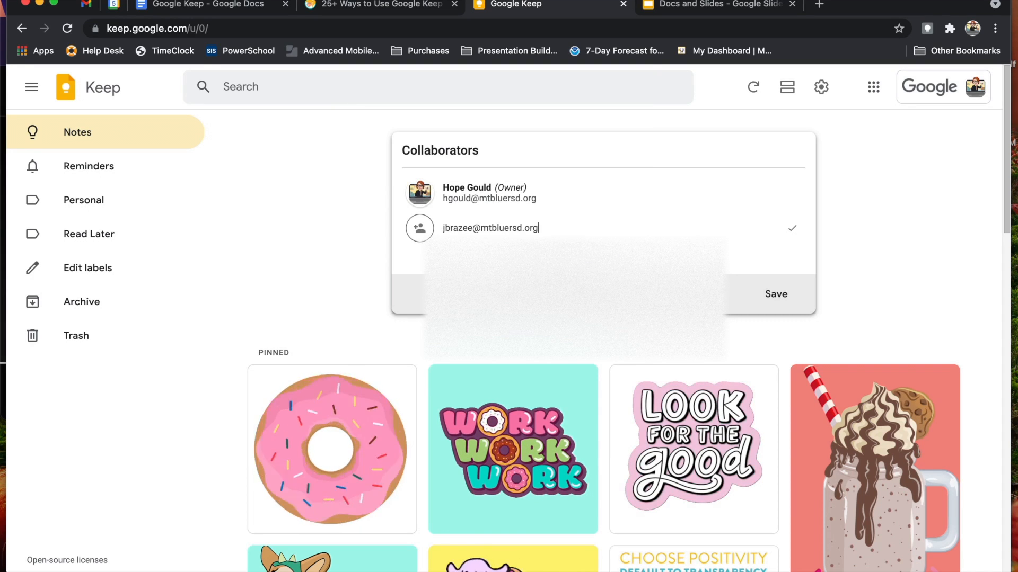
click(787, 296)
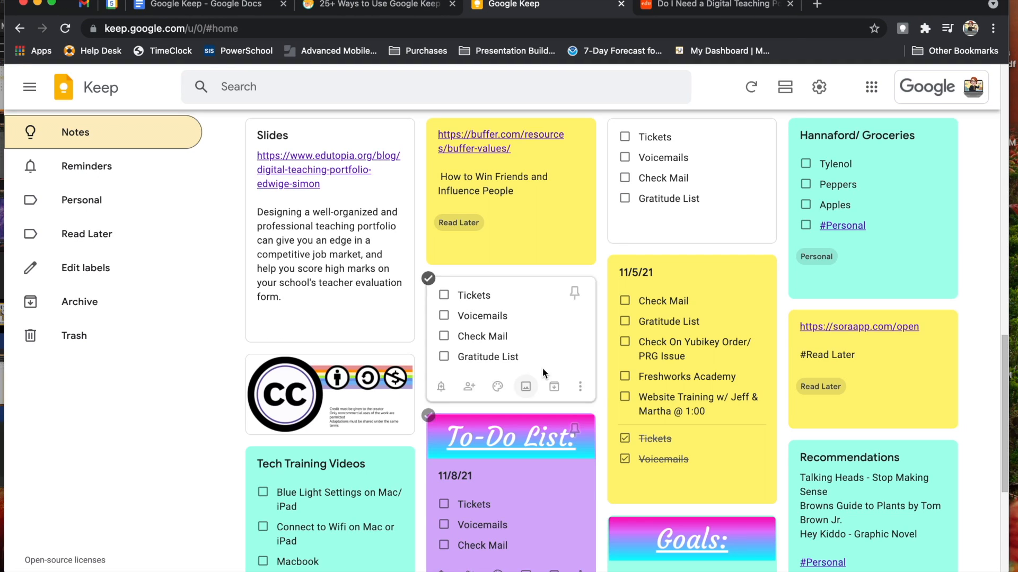
Step: Add Milk and Tomato paste below Apples in the Hannaford/ Groceries checklist, using the suggested items
click(878, 199)
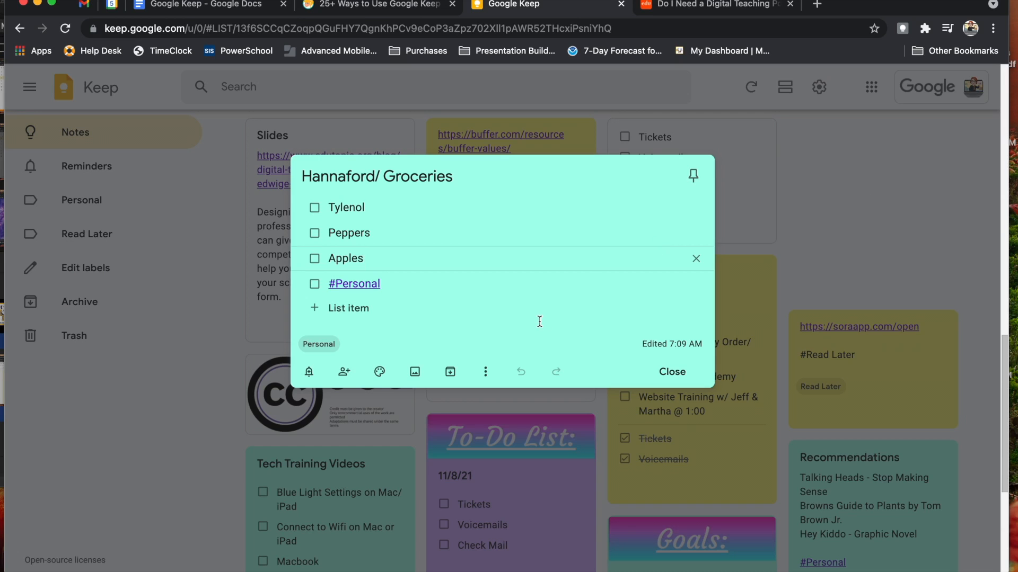
key(Return)
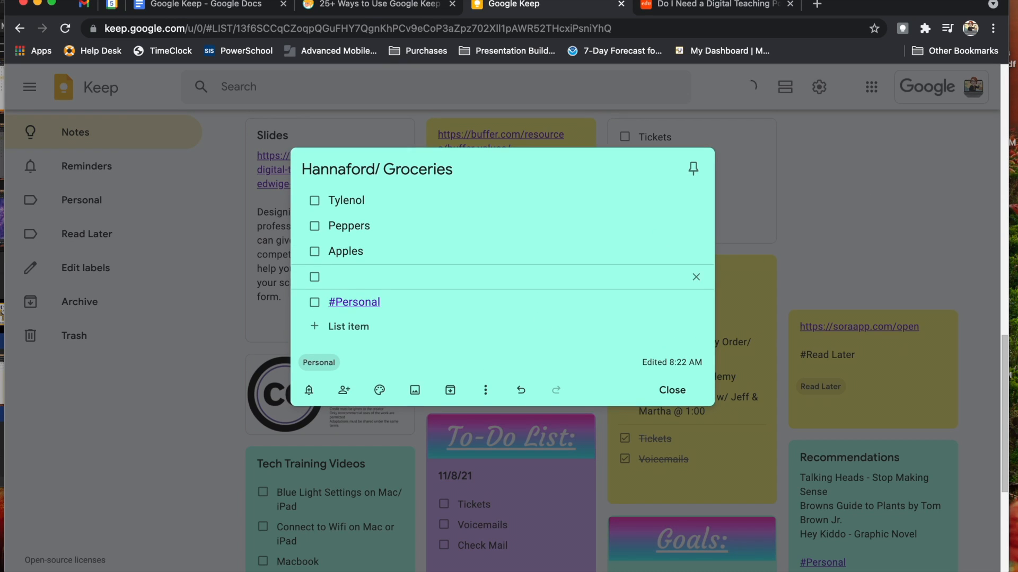
text(Mil)
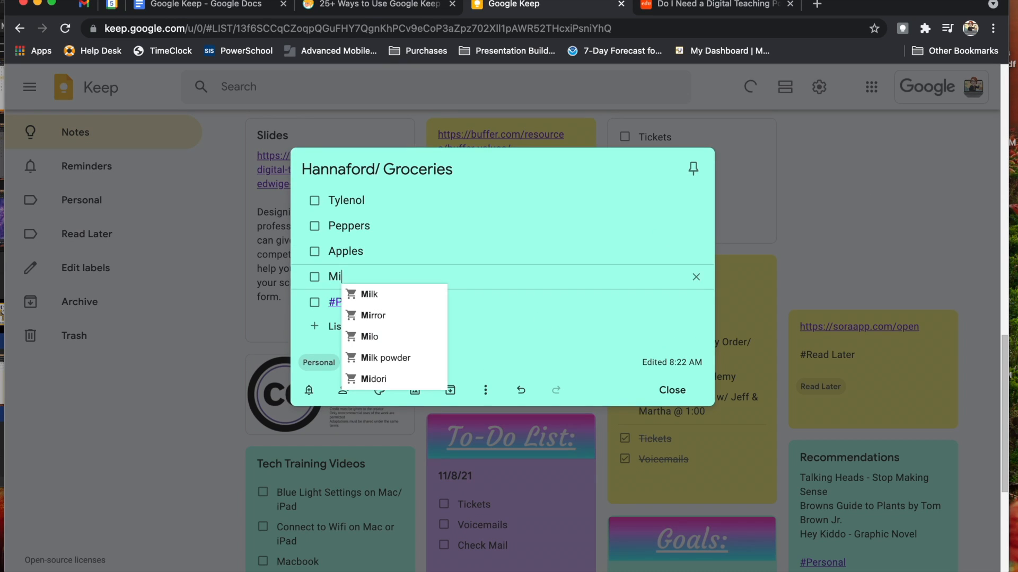
click(400, 302)
key(Return)
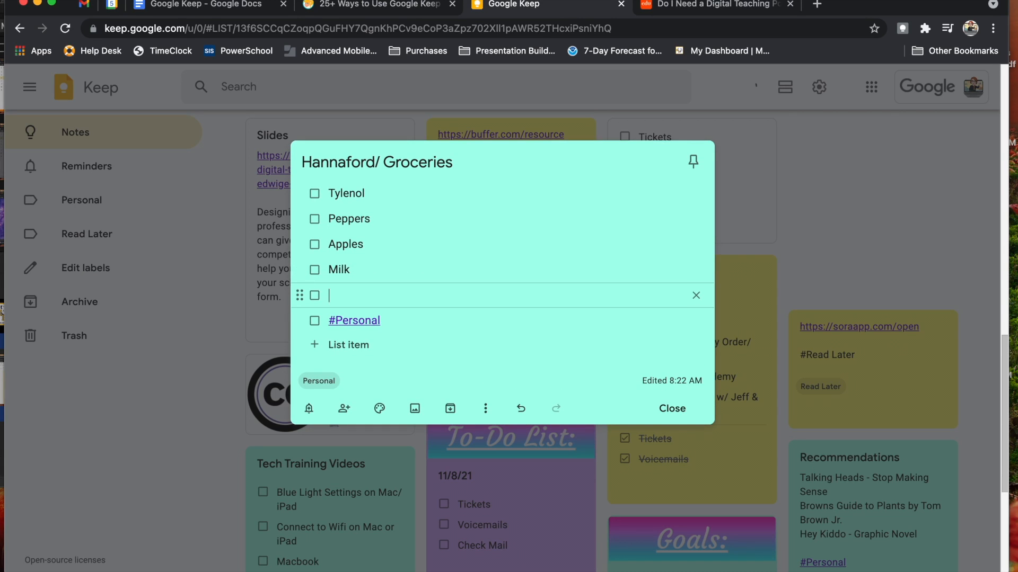
text(Tom)
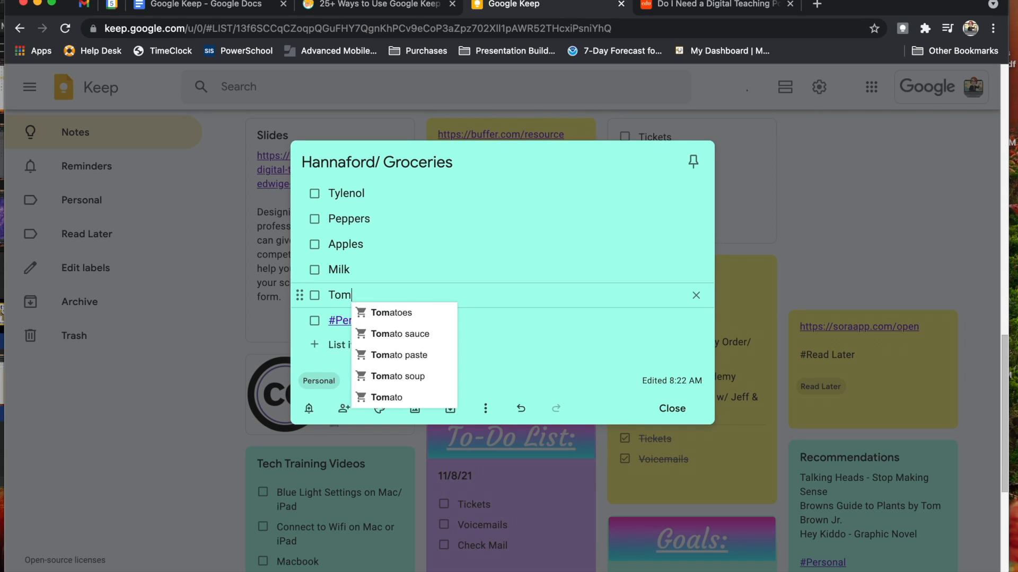
click(440, 355)
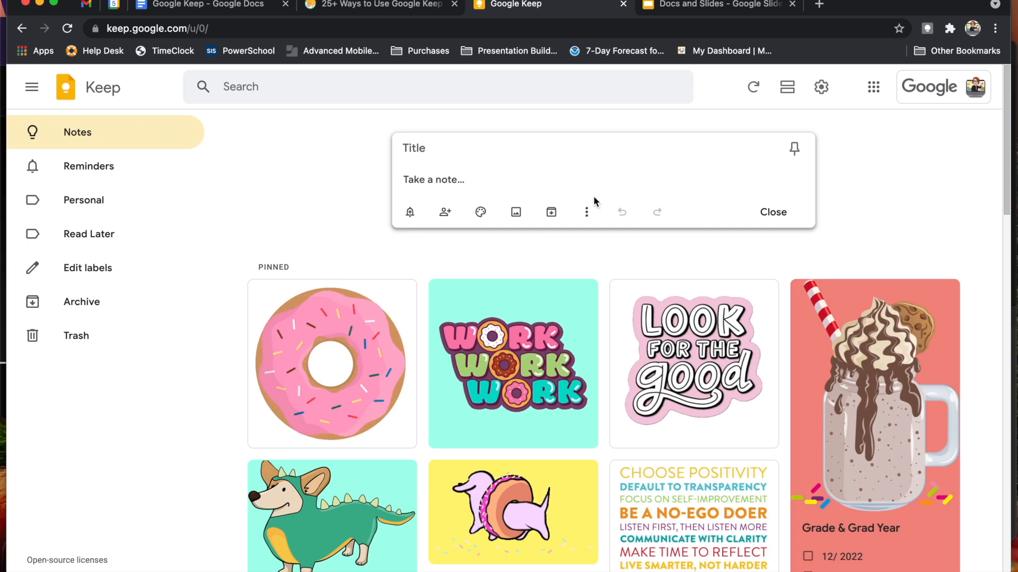
Step: Add a drawing to a new note and sketch a mask-like face with pointed ears and two eyes
click(585, 215)
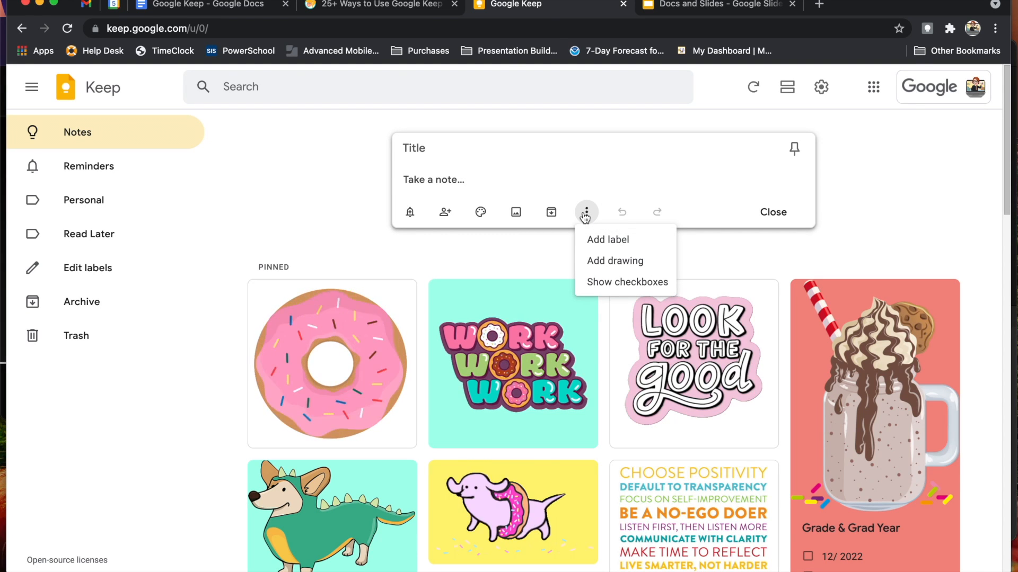
click(599, 260)
mouse_move(263, 380)
mouse_down()
mouse_move(327, 243)
mouse_move(440, 247)
mouse_move(297, 377)
mouse_move(271, 262)
mouse_up()
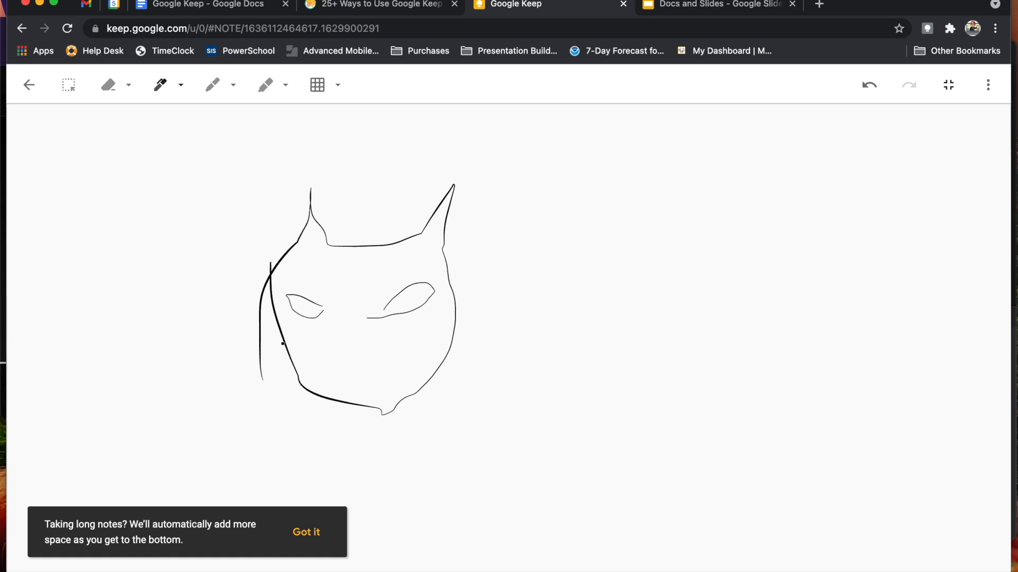
Step: Give the drawing a ruled-line background, finish the mask's lower edge and handwrite "Take Notes" beside it
click(318, 84)
click(354, 127)
click(437, 196)
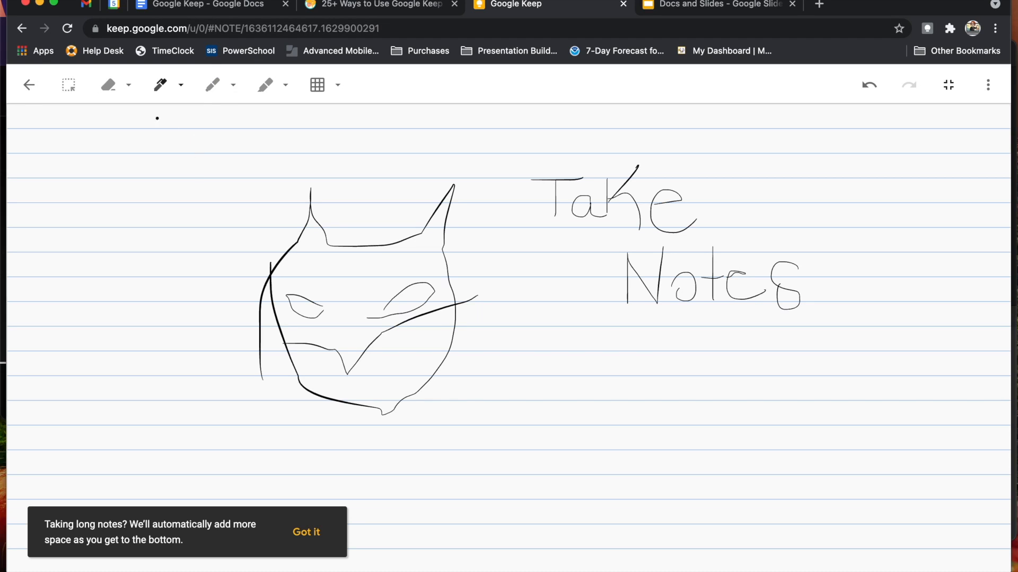
Step: Return from the drawing to its note, title it "Super Gods by Grant Morison" and color it the darker blue
click(29, 85)
click(413, 421)
text(Super Gods by Grant Morison)
mouse_move(381, 506)
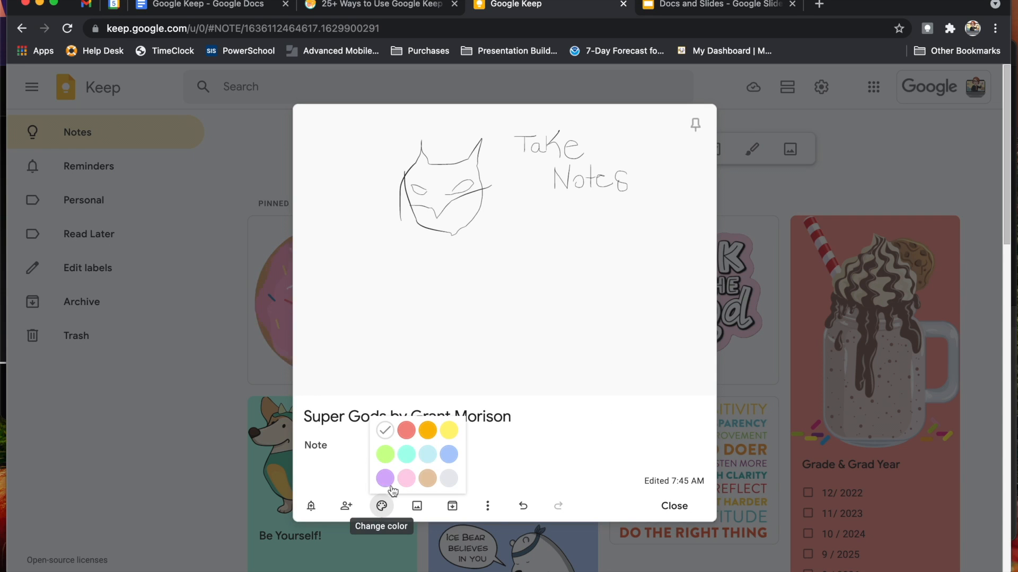
click(428, 456)
click(448, 455)
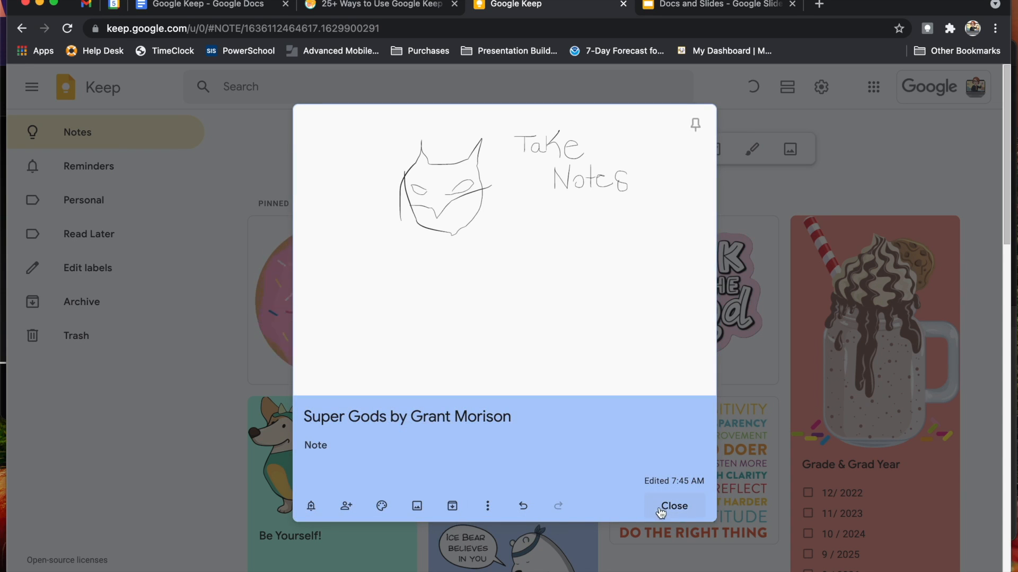
click(661, 509)
Step: Assign the Personal label to the Super Gods by Grant Morison note and archive the note
scroll(373, 268, down, 5)
click(311, 311)
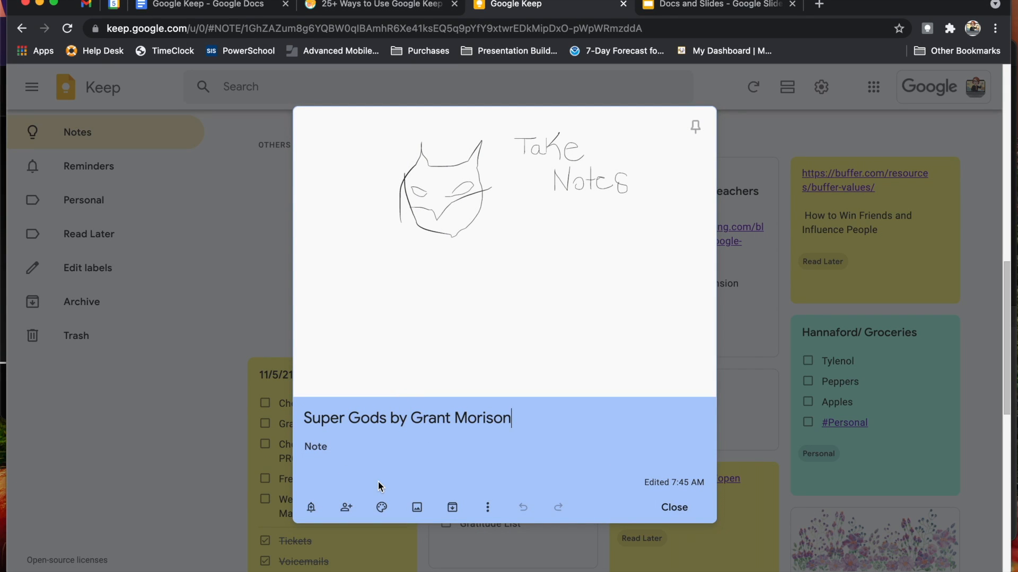
click(487, 508)
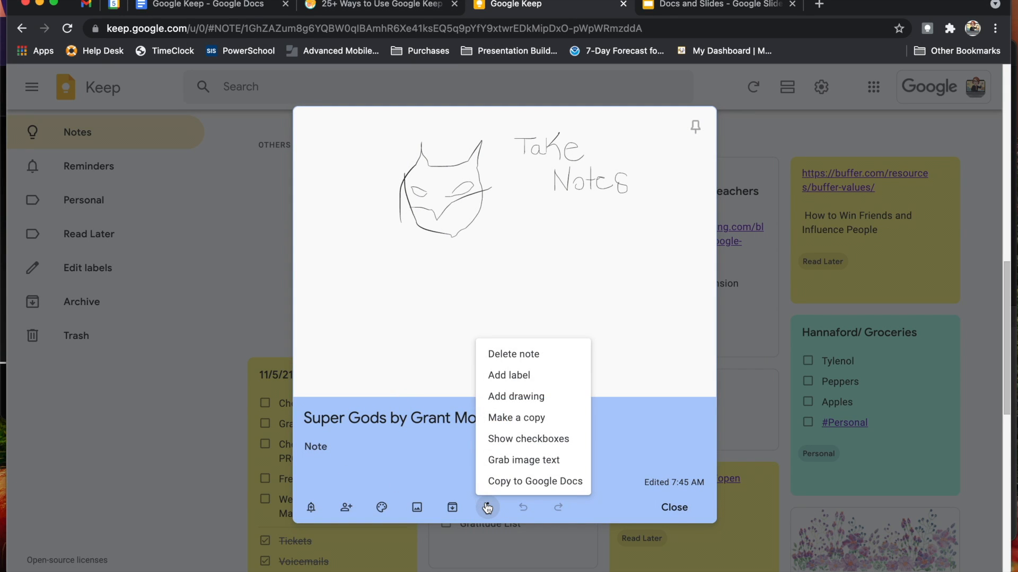
click(548, 377)
click(530, 463)
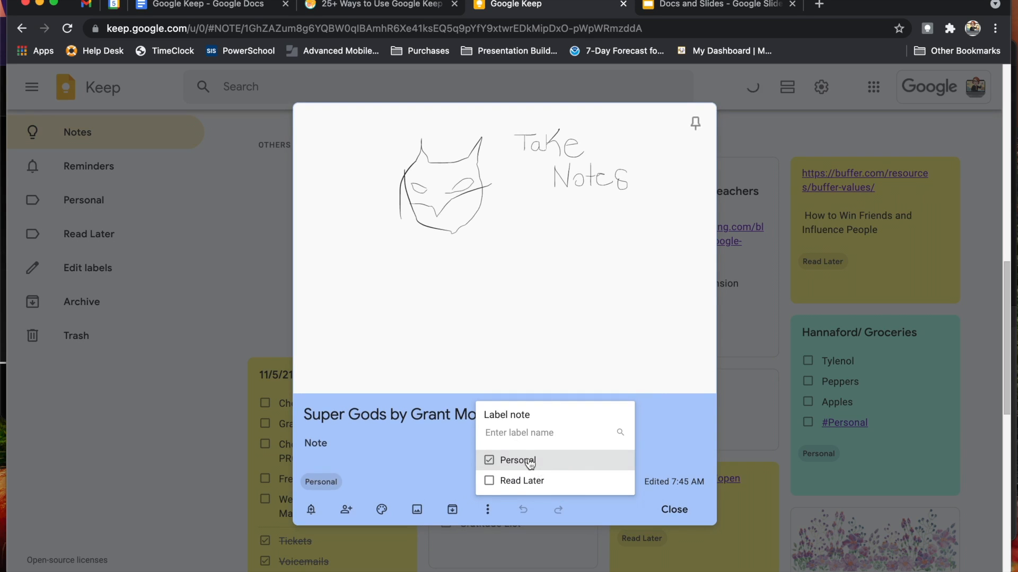
click(691, 516)
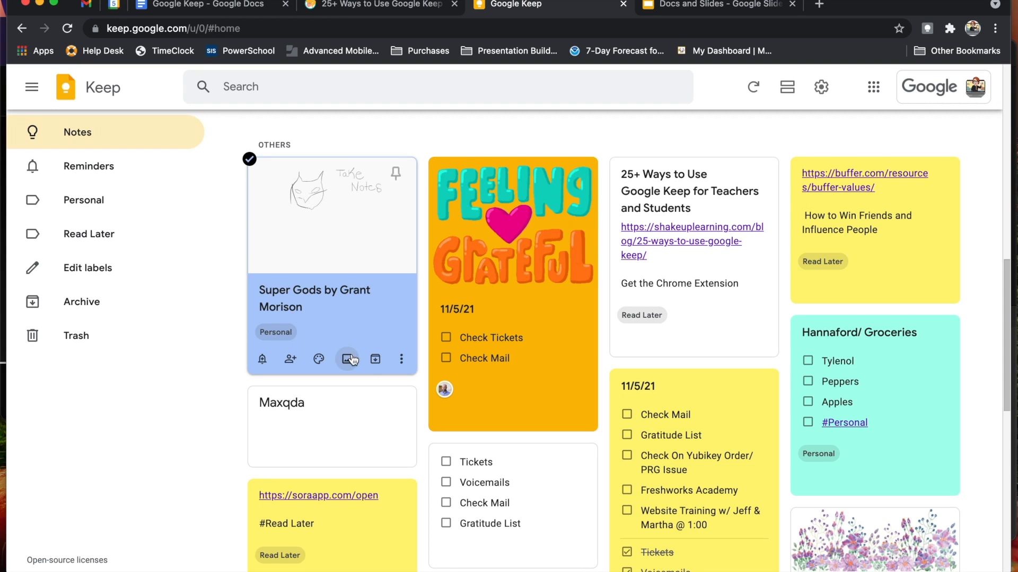
click(375, 361)
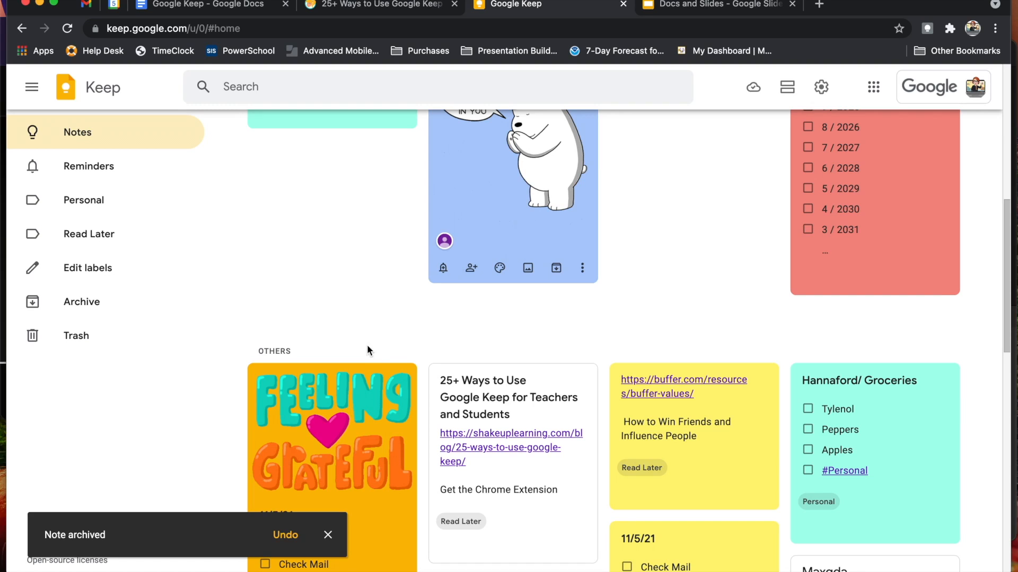
Step: View the notes labeled Personal, including the archived one, and those labeled Read Later
click(93, 212)
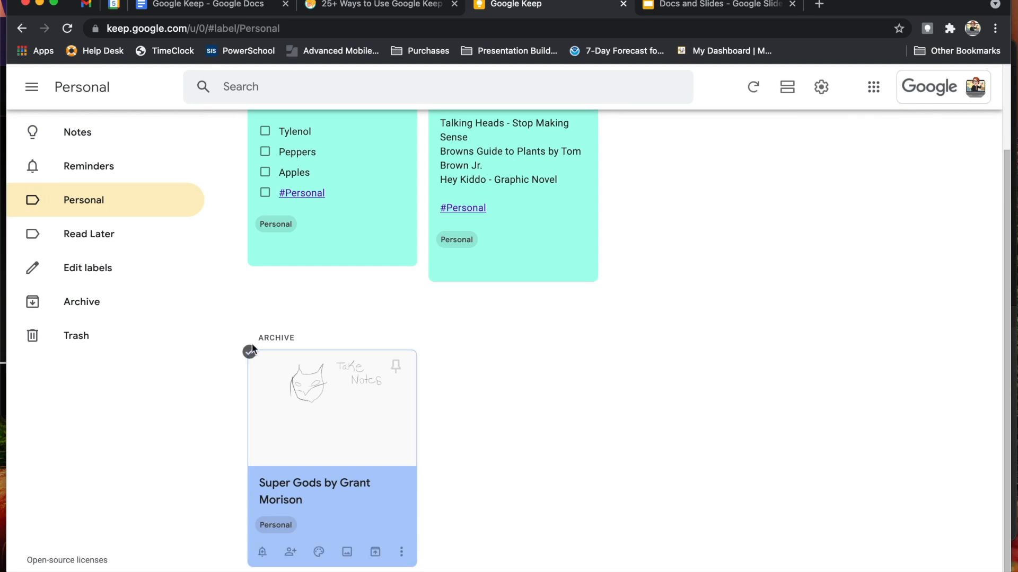
scroll(370, 266, up, 2)
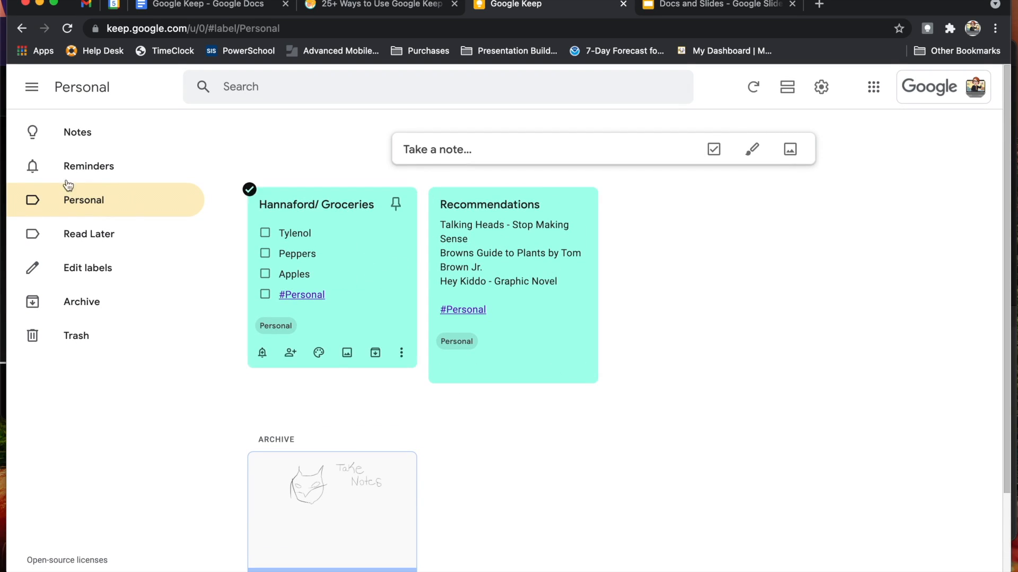
click(106, 245)
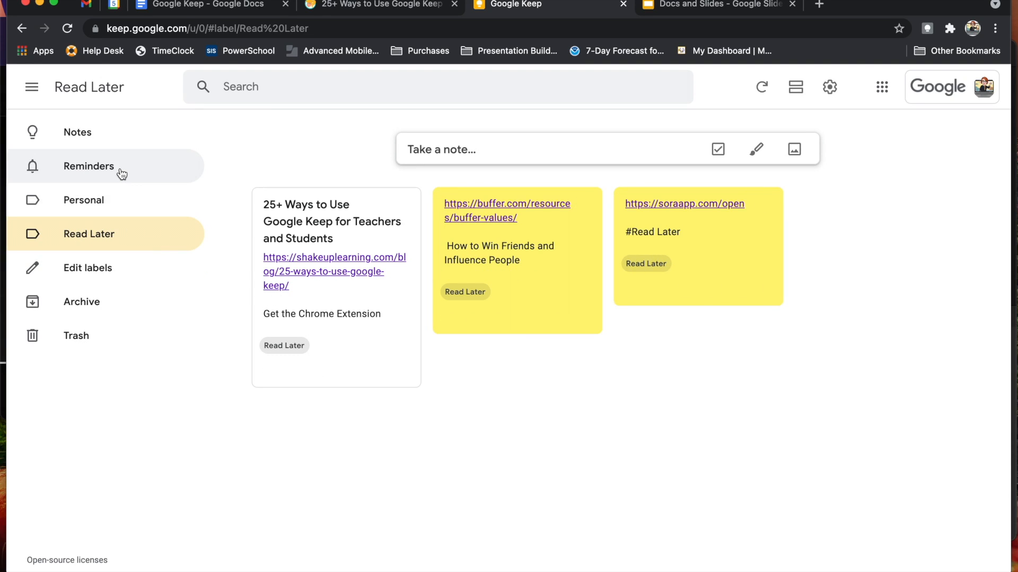
Step: Return to the main notes and archive the "25+ Ways to Use Google Keep for Teachers and Students" note
click(108, 142)
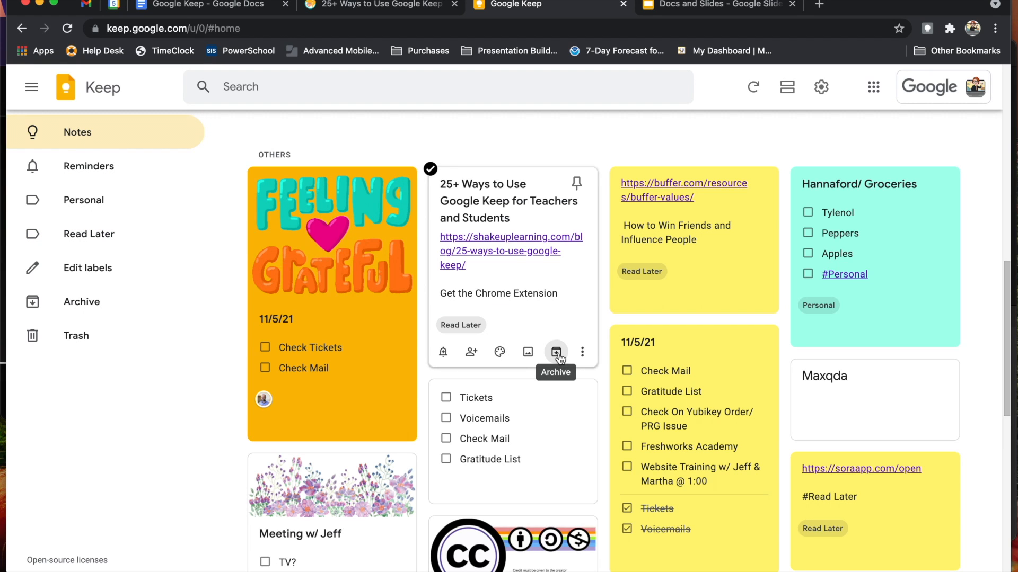
click(556, 353)
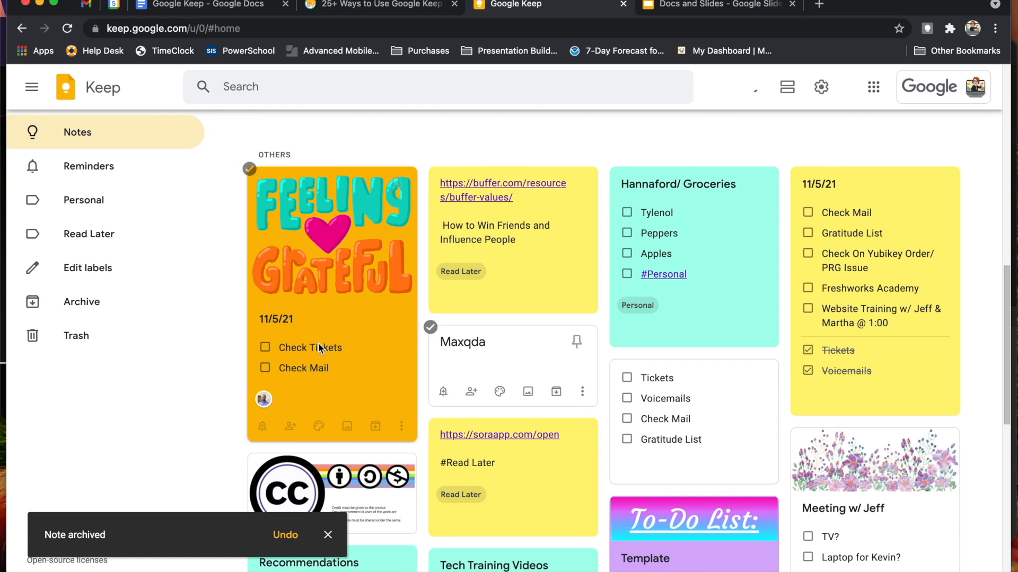
Step: Delete the archived Super Gods by Grant Morison note from the Personal label and check the trash
click(142, 247)
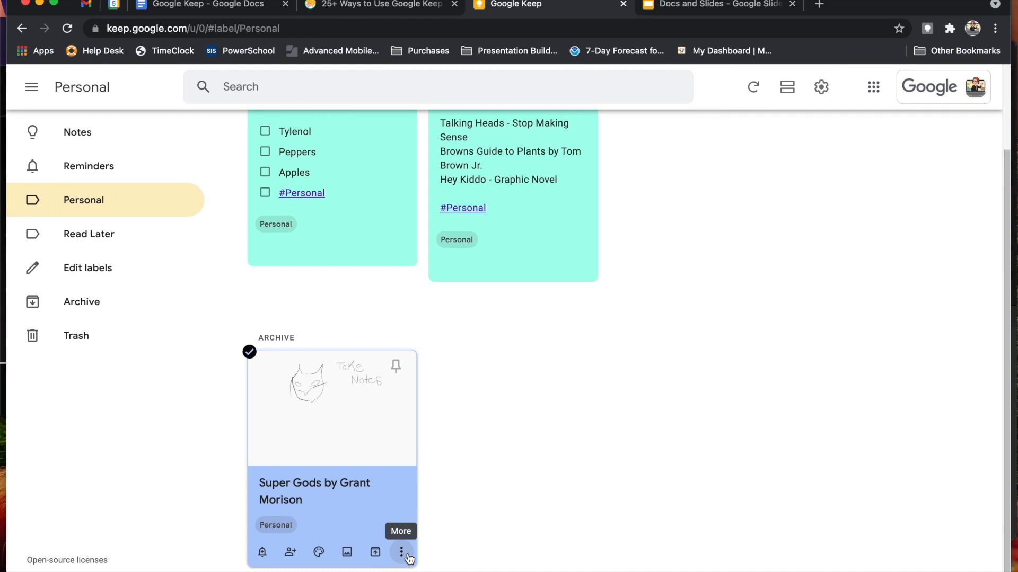
click(401, 553)
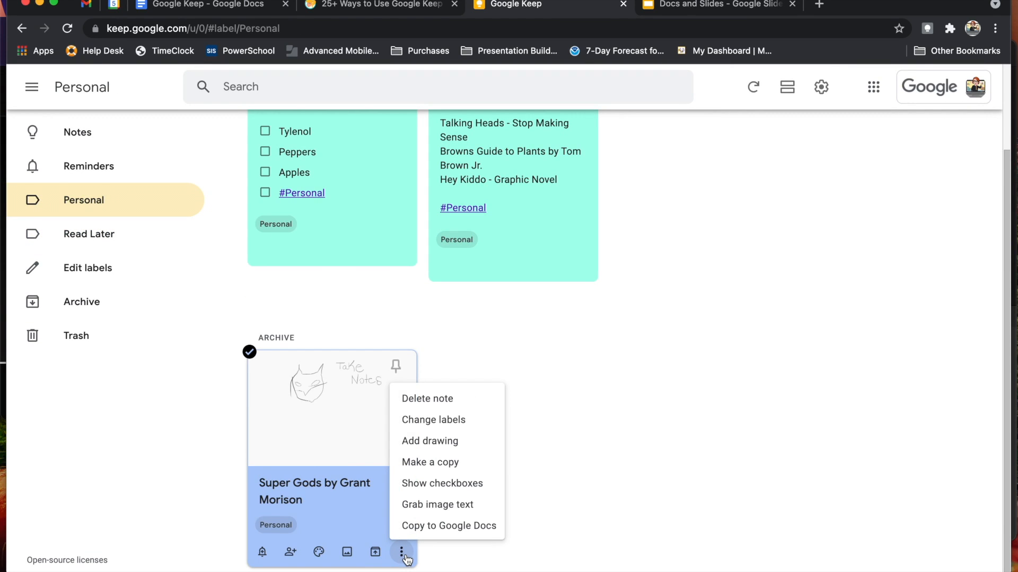
click(454, 399)
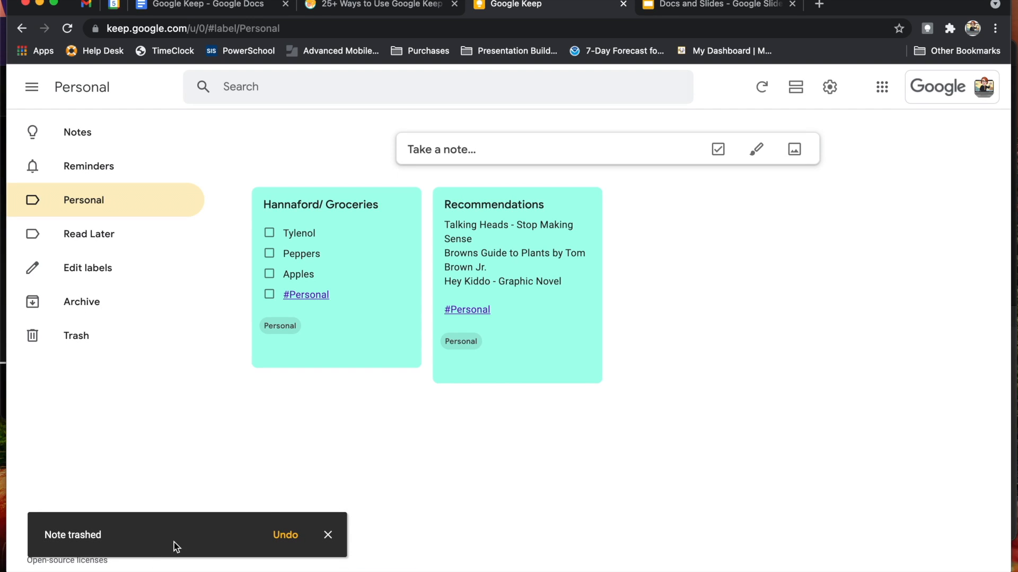
click(100, 339)
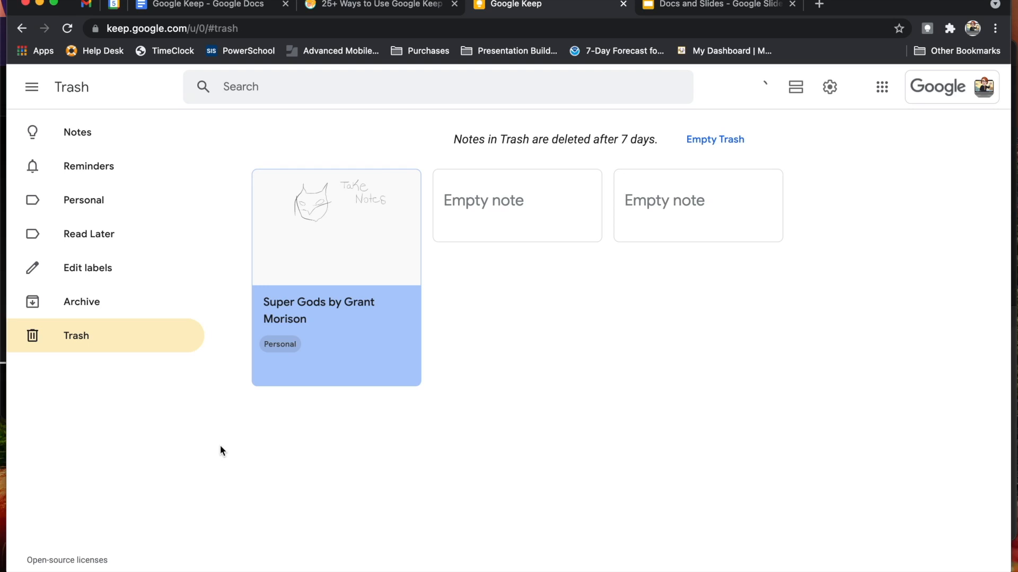
click(128, 210)
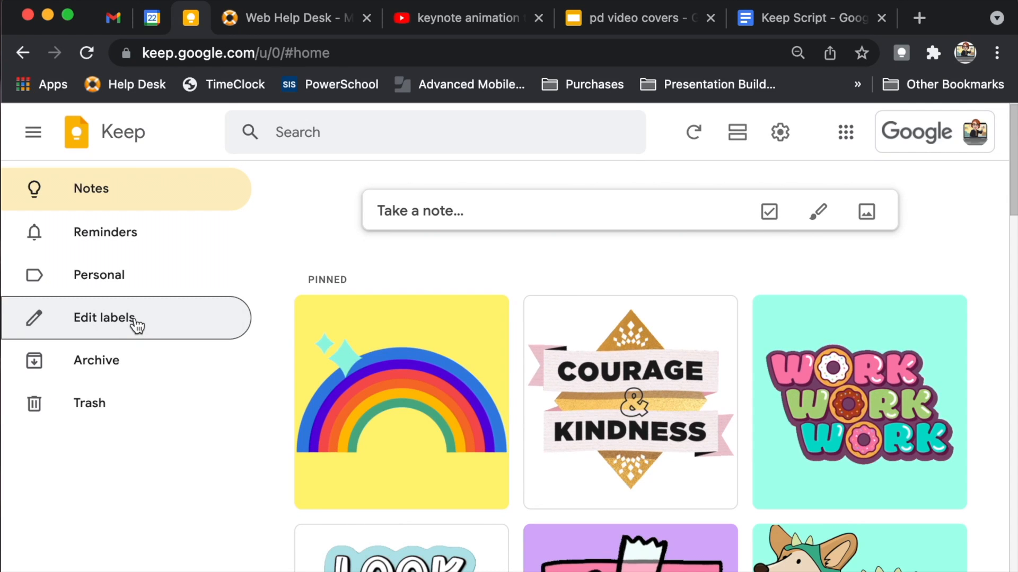
Step: Create a new label named Apple Course Notes
click(138, 325)
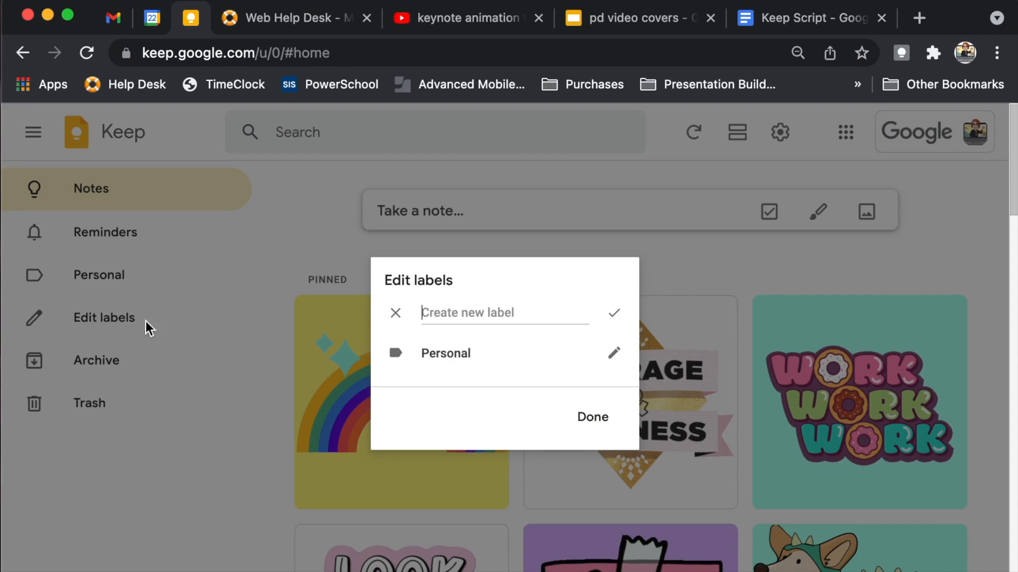
text(Apple C)
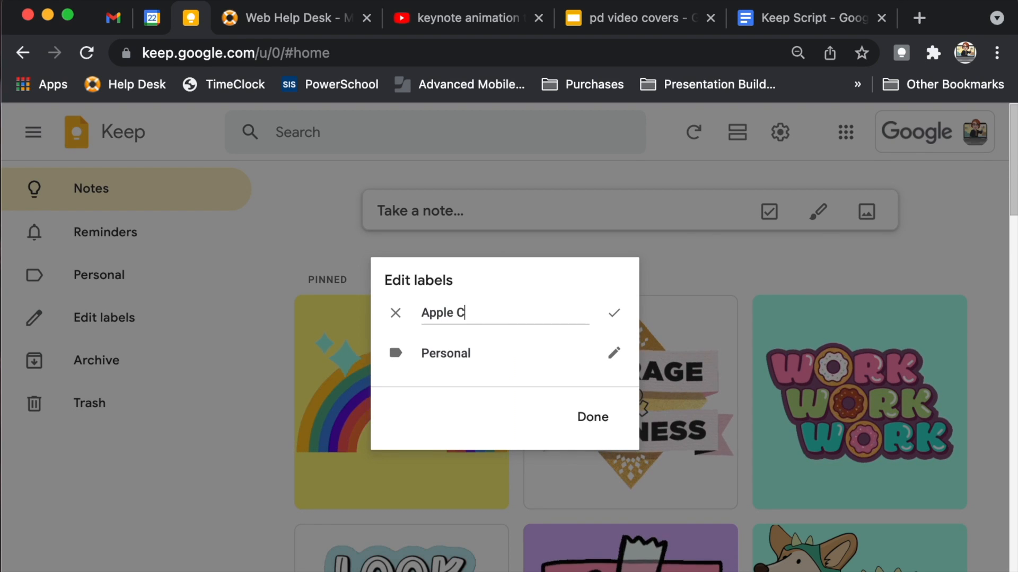
text(ourse Notes)
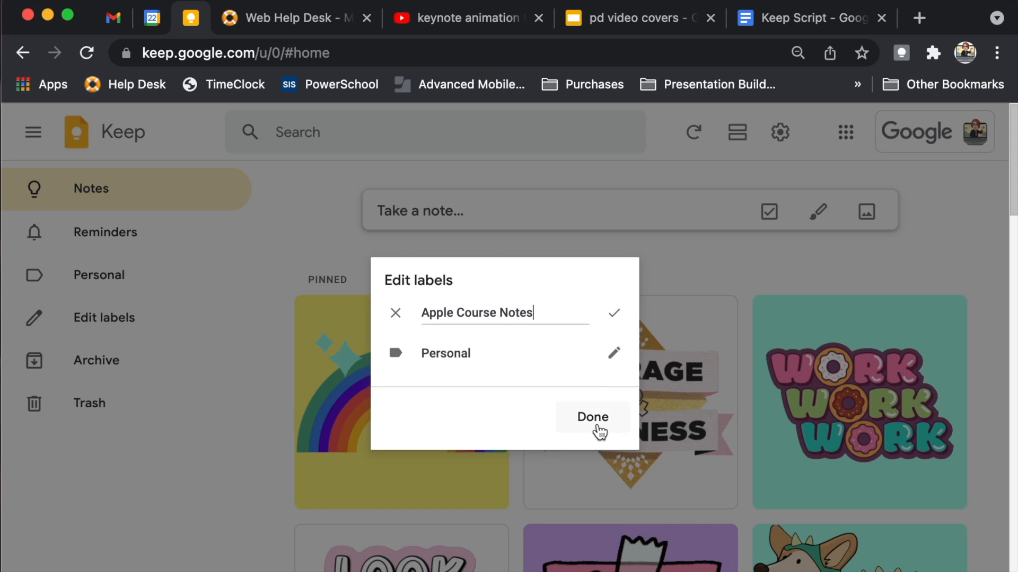
click(594, 424)
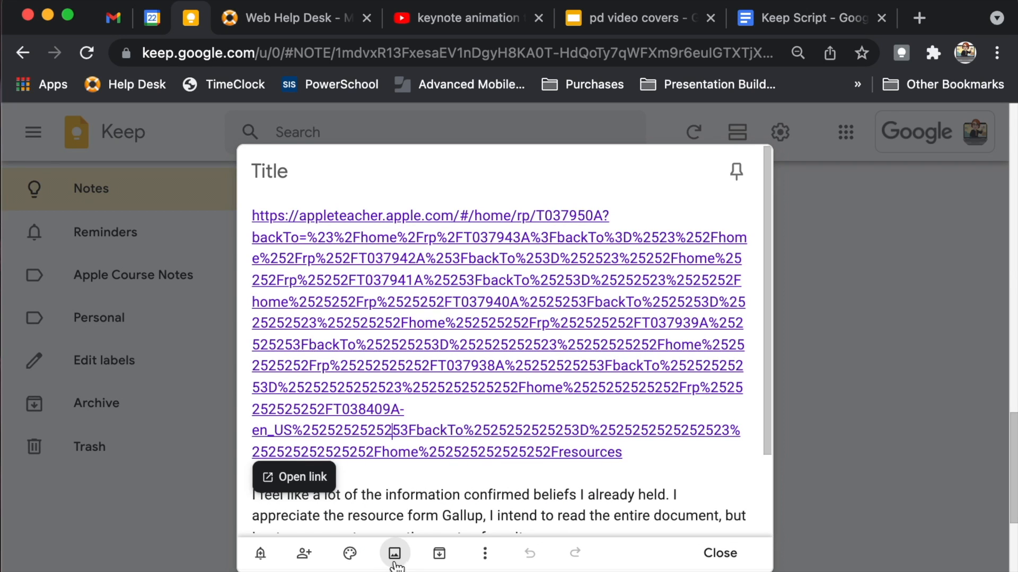
Step: Assign the Apple Course Notes label to the note with the Apple Teacher link and close the note
click(484, 554)
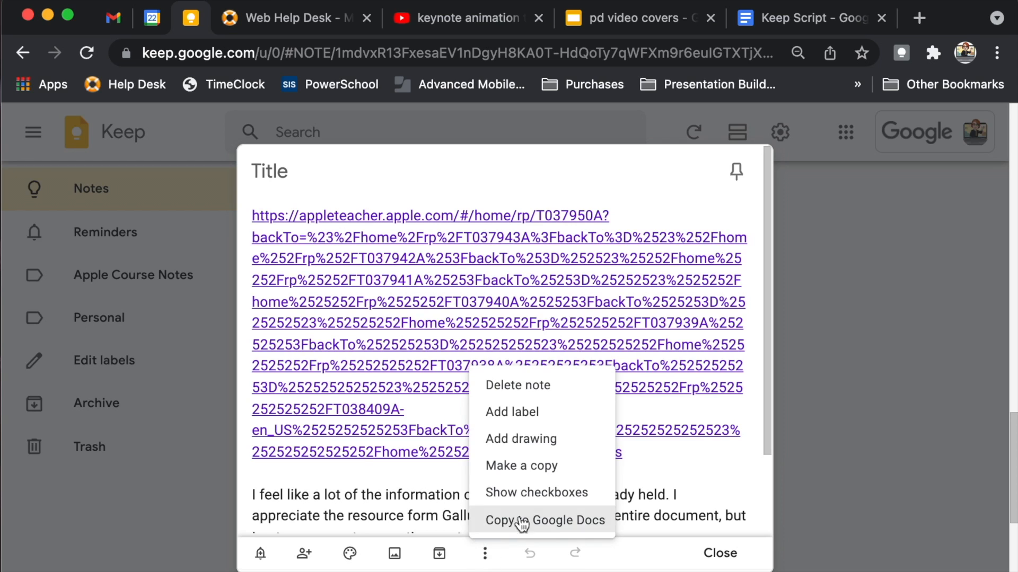
click(566, 413)
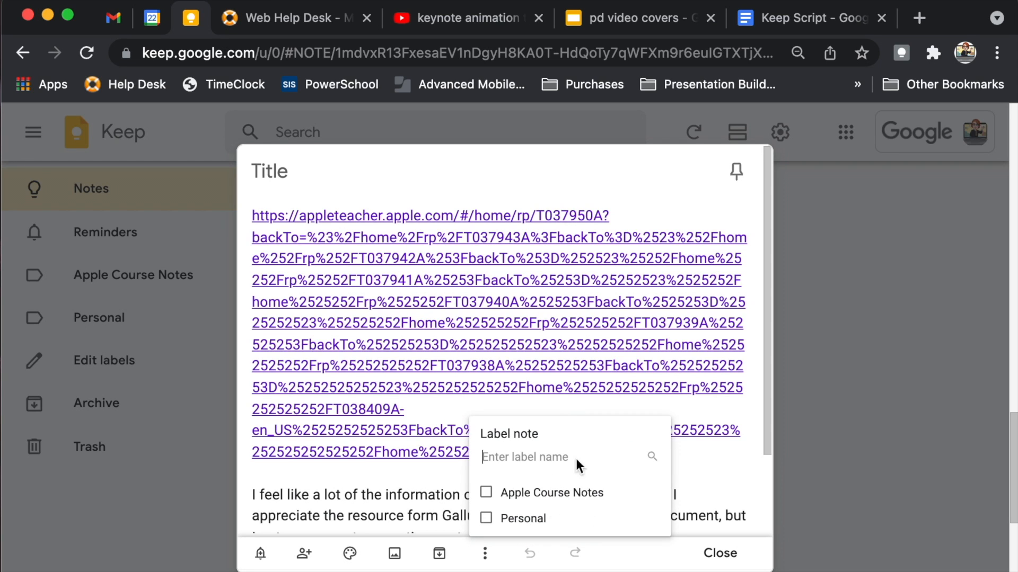
click(578, 494)
click(647, 570)
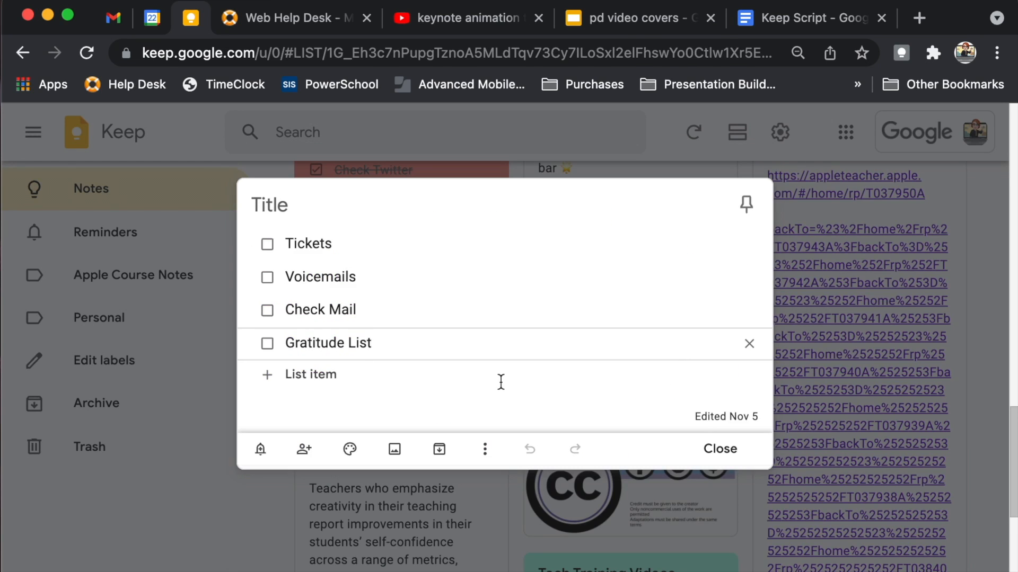
Step: Label the untitled Tickets and Voicemails checklist with a #Personal hashtag item and follow it to the notes labeled Personal
click(398, 382)
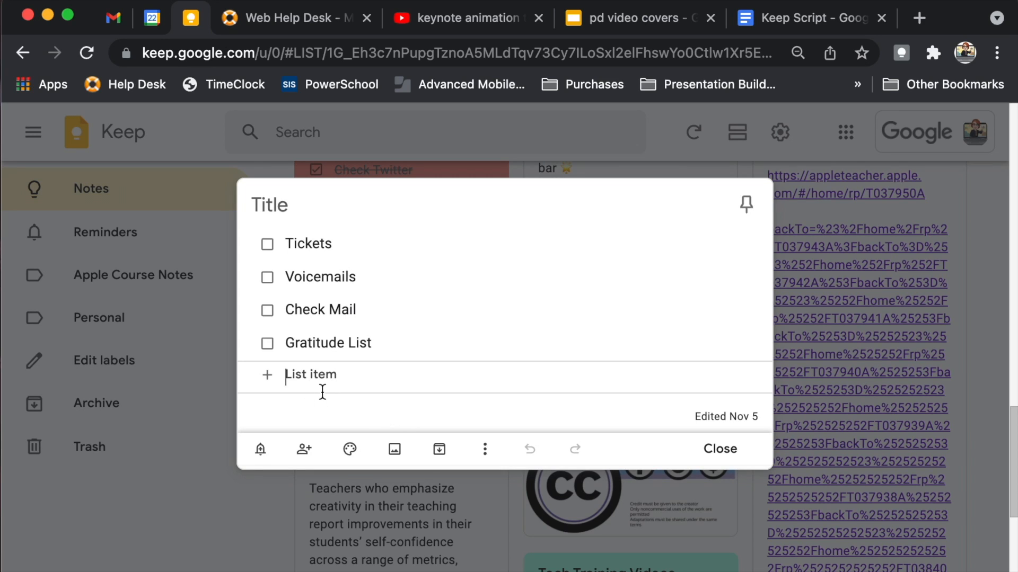
text(#)
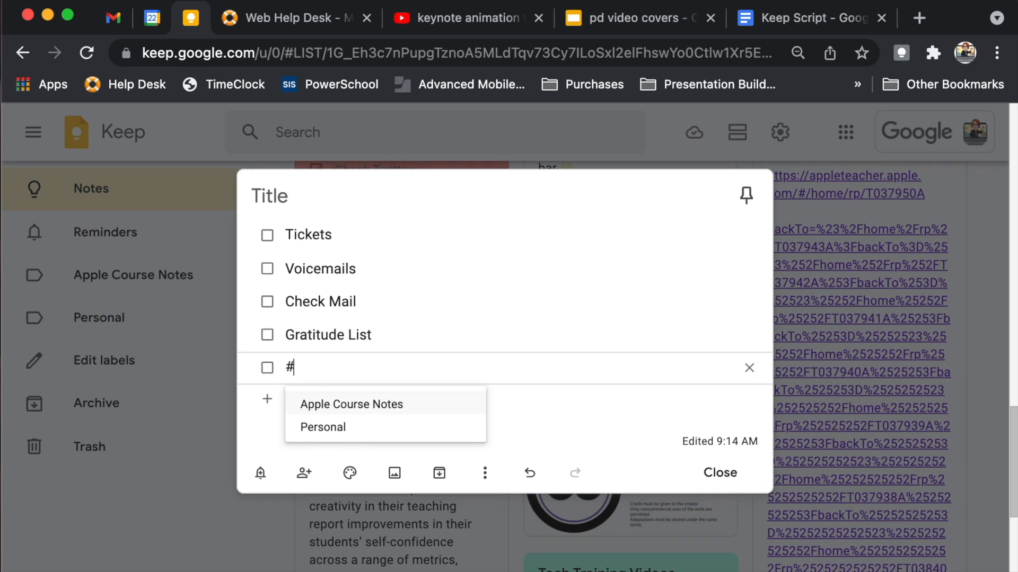
click(343, 427)
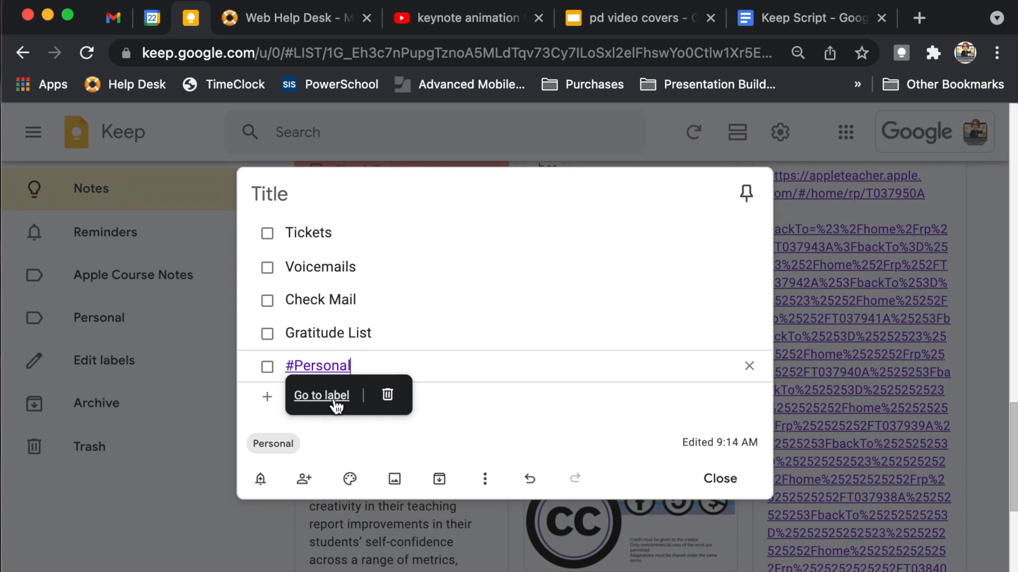
click(306, 396)
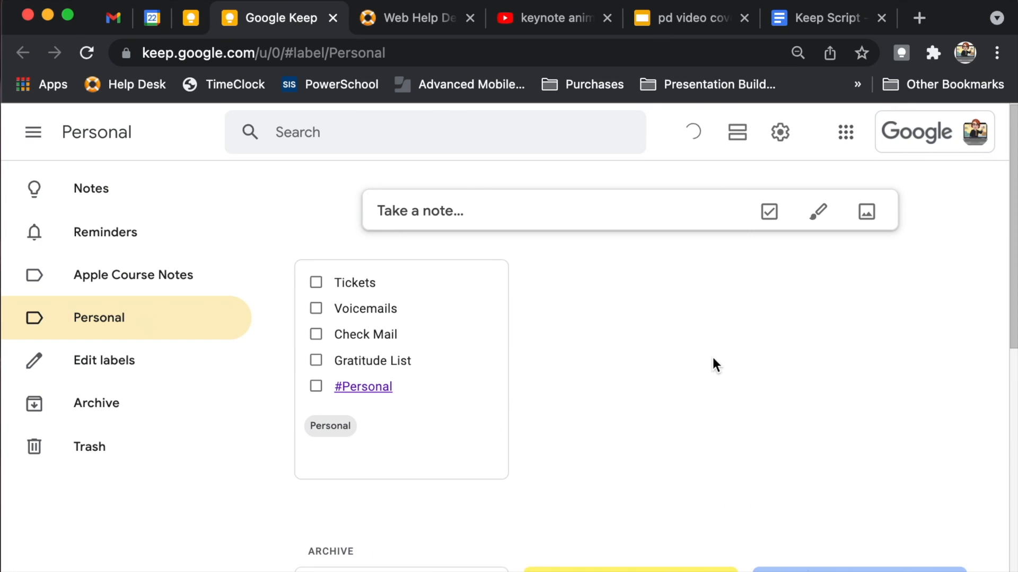
scroll(790, 403, down, 5)
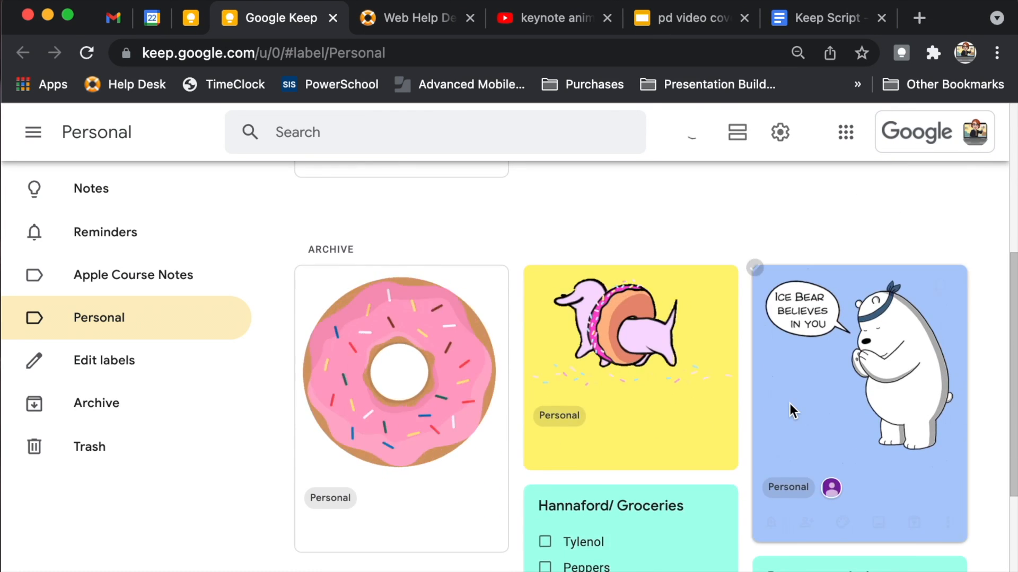
scroll(779, 408, up, 3)
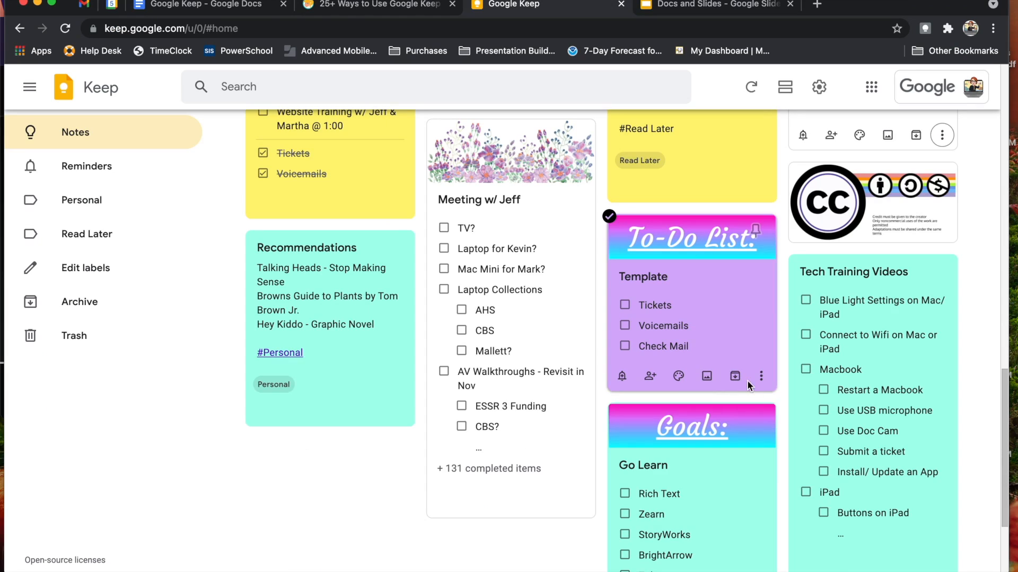
Step: Make a copy of the To-Do List note titled Template and find the copy among the notes
click(761, 377)
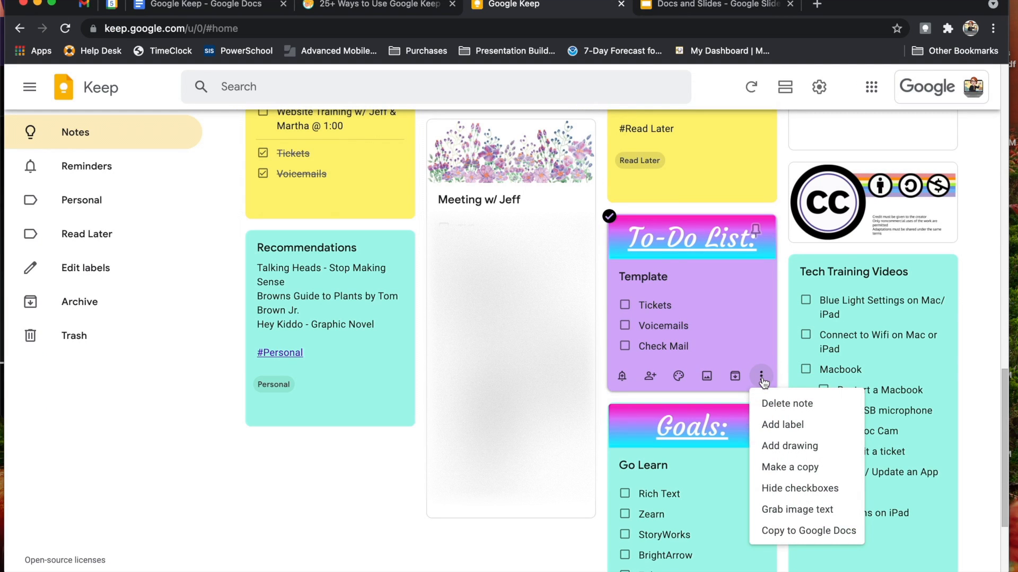
click(807, 469)
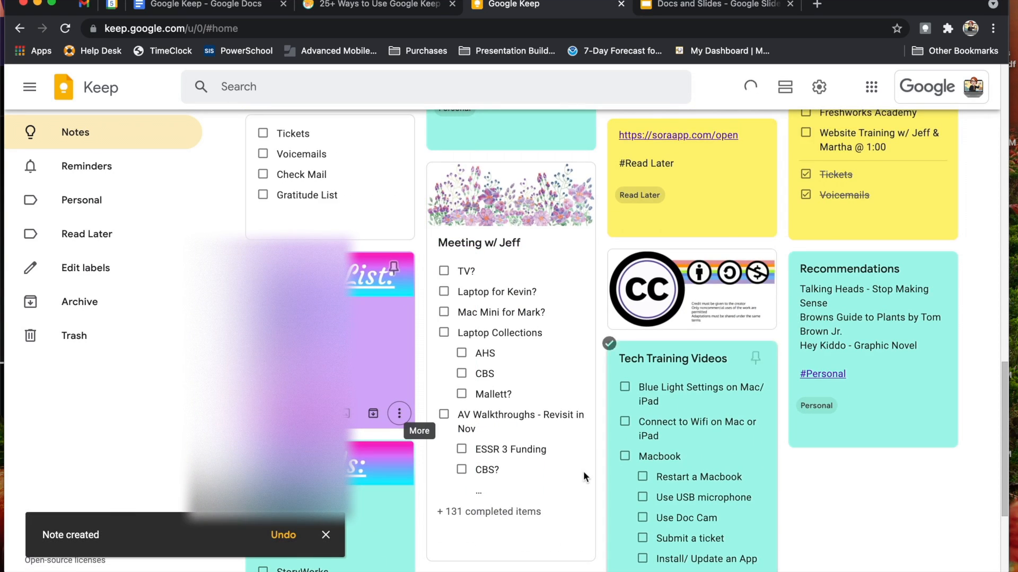
scroll(581, 472, up, 10)
scroll(581, 471, down, 3)
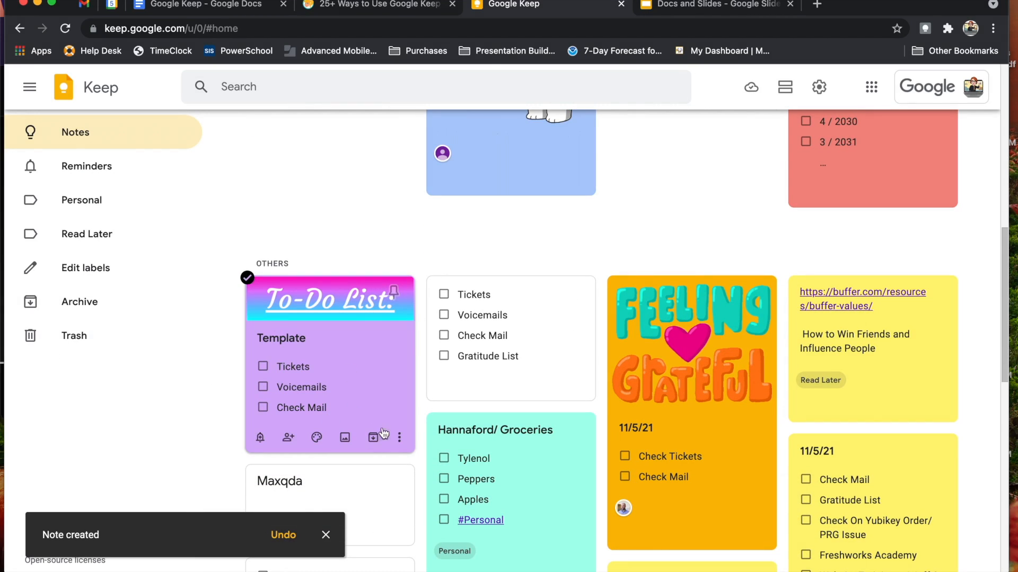
Step: Retitle the copied To-Do List note as 11/5/21 and close it
click(310, 338)
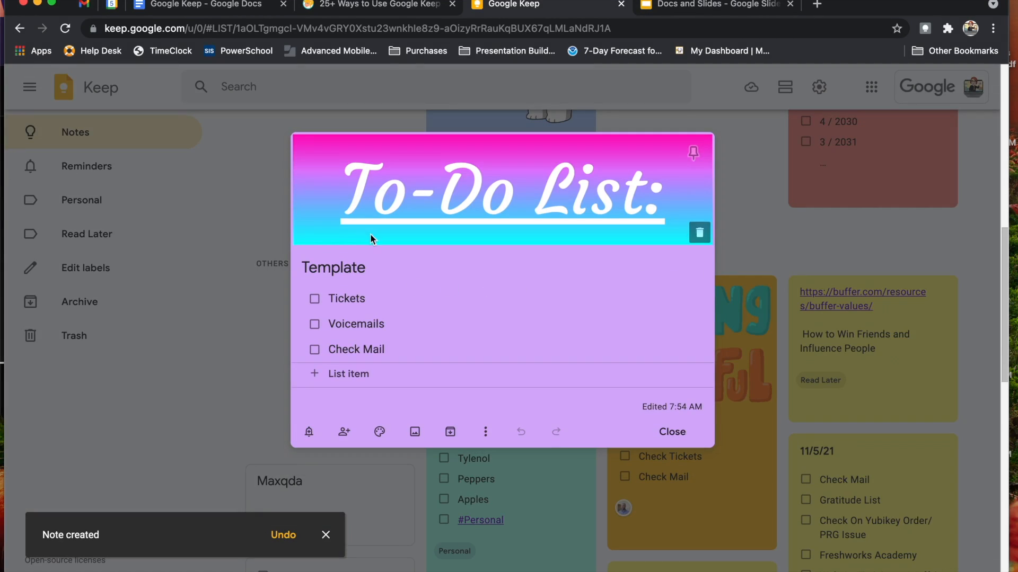
drag(373, 267, 278, 273)
key(BackSpace)
text(11/5/21)
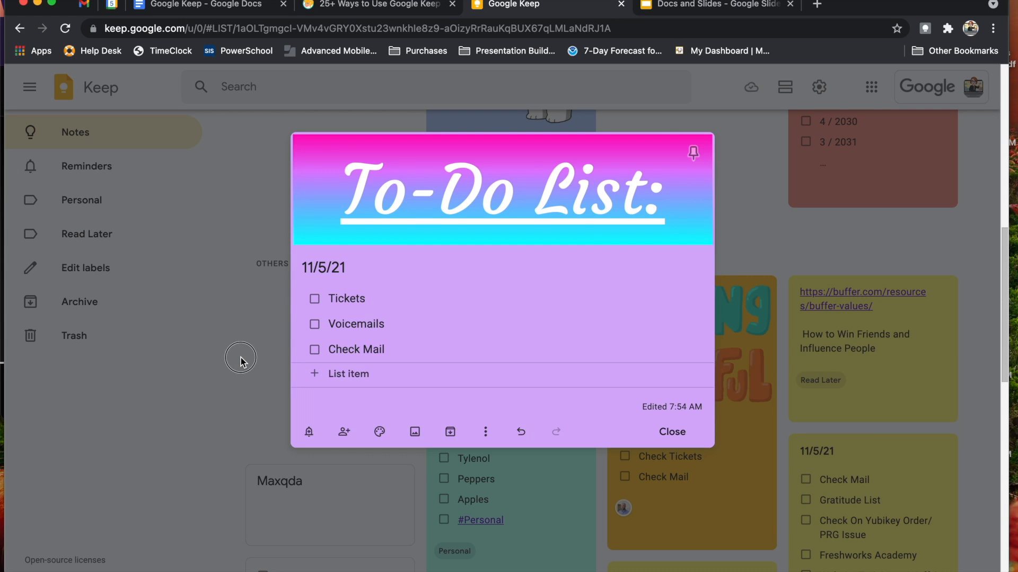
click(241, 357)
scroll(243, 473, down, 4)
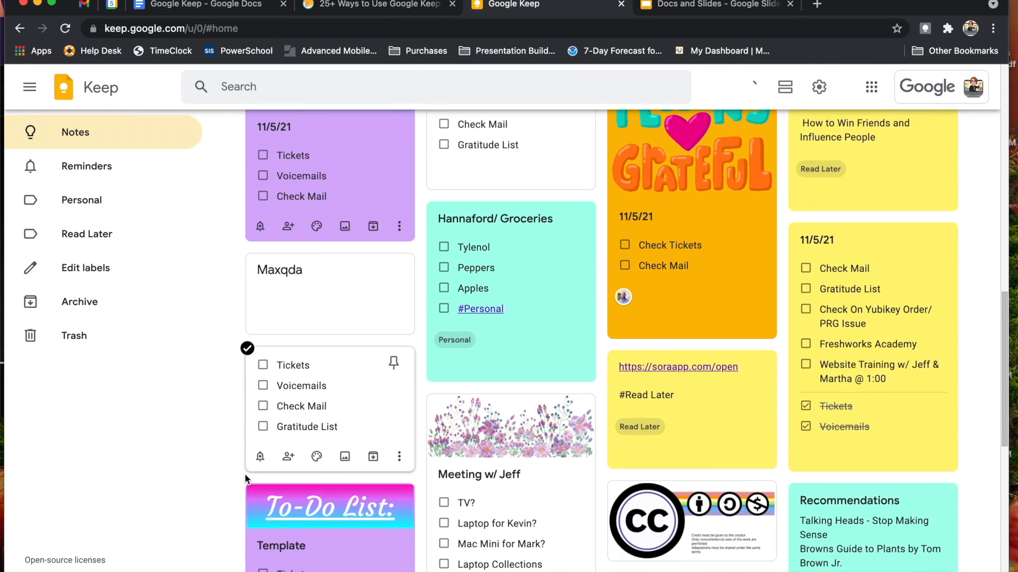
click(310, 473)
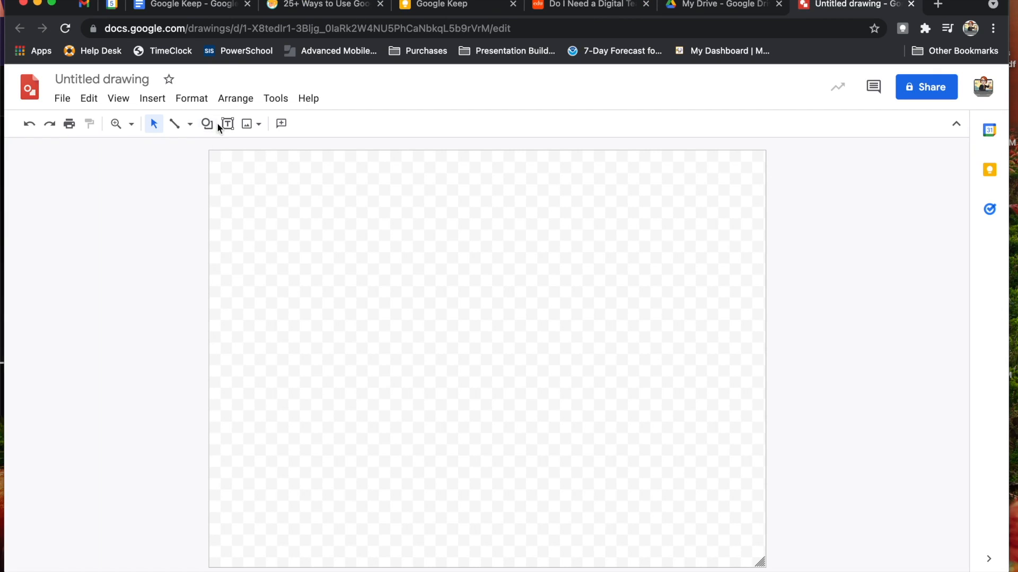
Step: Switch to the blank Google Drawings file and draw a rectangle across nearly the full width of the canvas's upper part
click(208, 125)
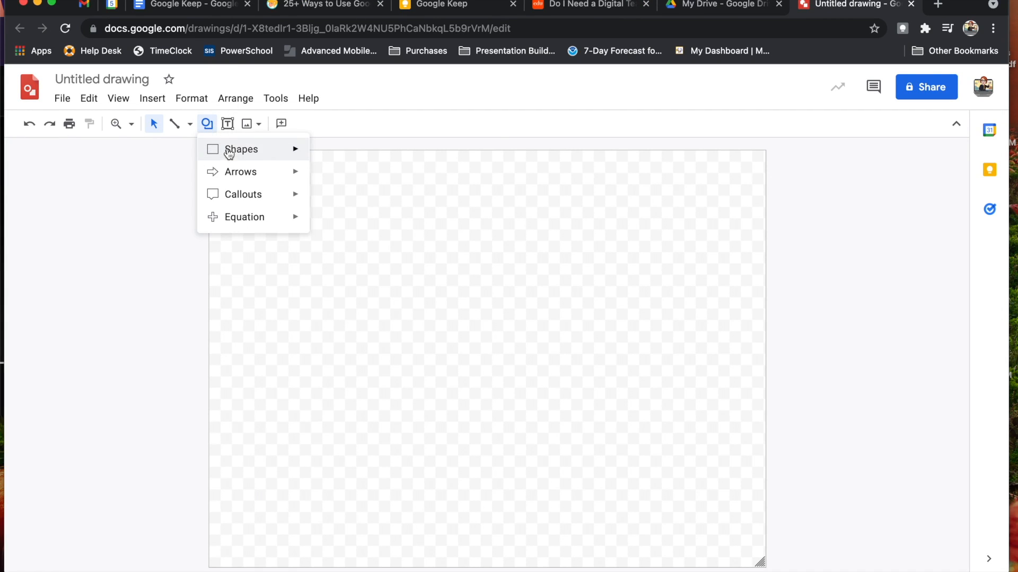
mouse_move(229, 154)
click(320, 155)
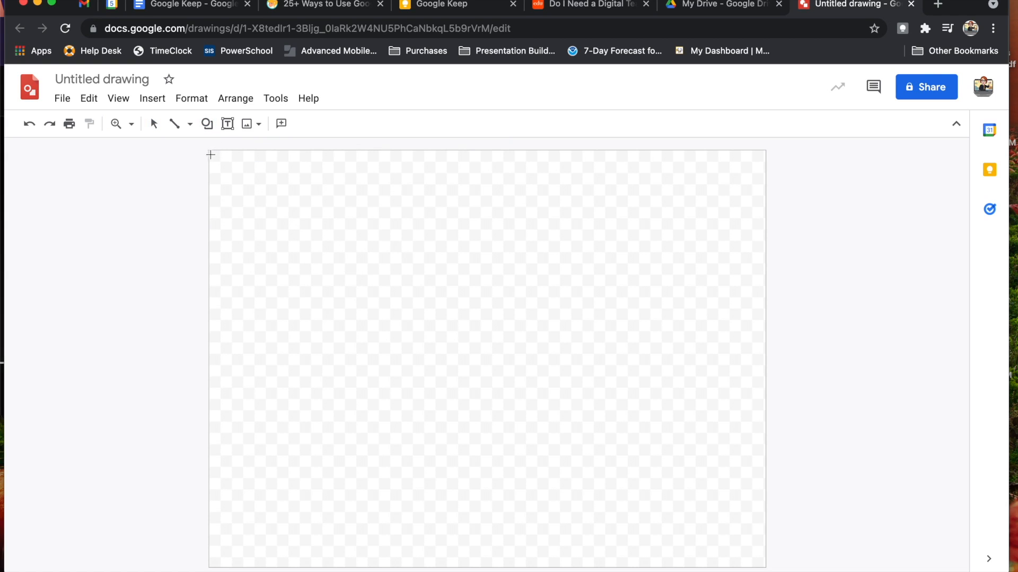
drag(210, 152, 760, 317)
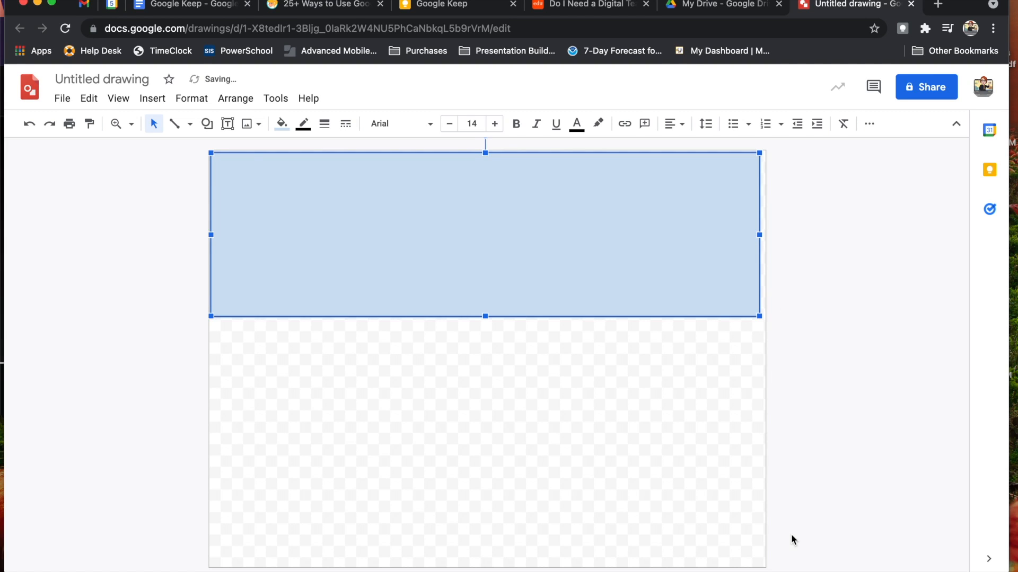
click(760, 554)
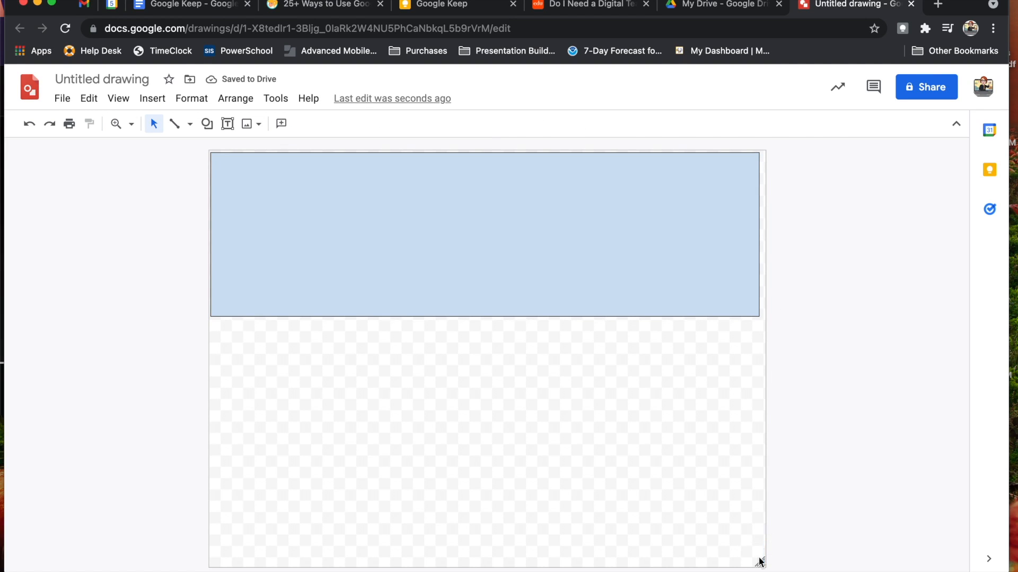
Step: Shrink the drawing canvas to a wide banner that closely fits the rectangle
drag(761, 560, 723, 314)
click(723, 314)
click(650, 168)
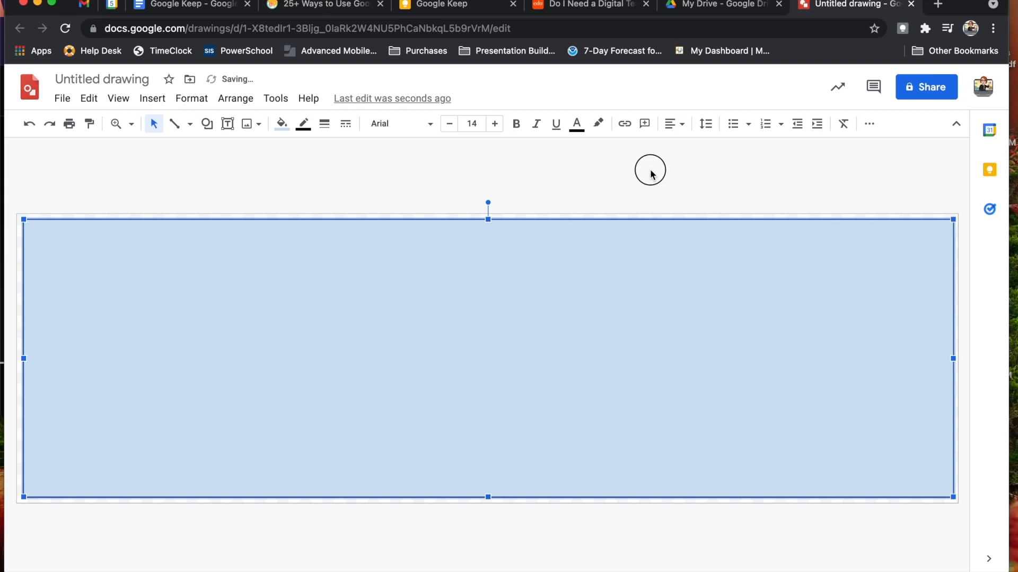
Step: Fill the banner rectangle with solid black and make its border transparent
click(415, 301)
click(281, 123)
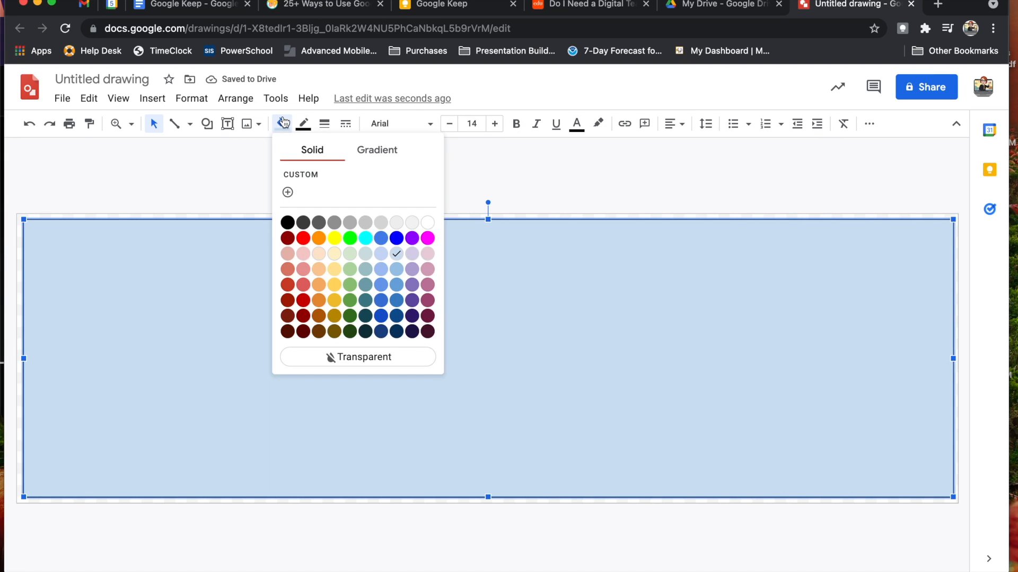
click(287, 223)
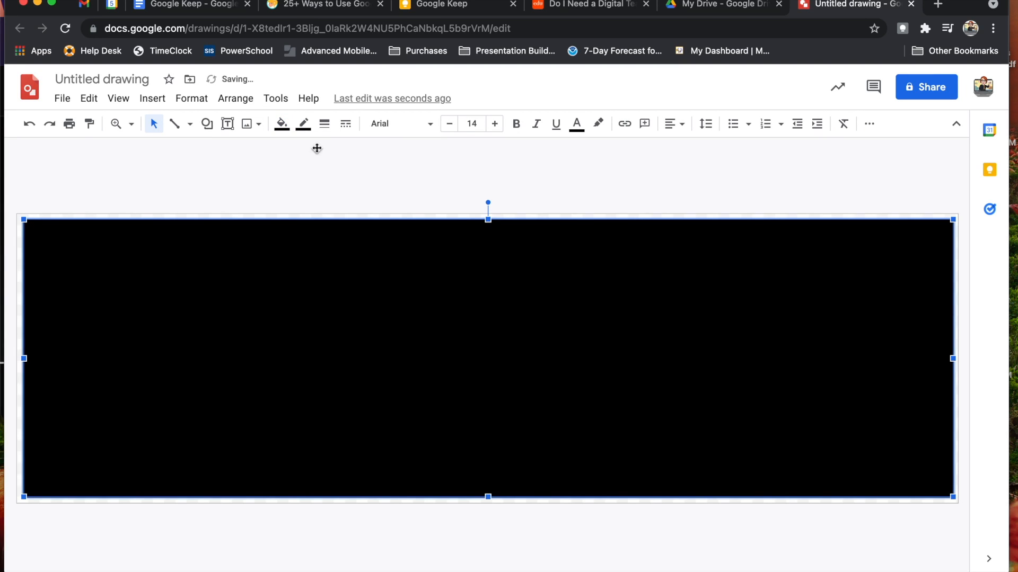
click(303, 123)
click(452, 201)
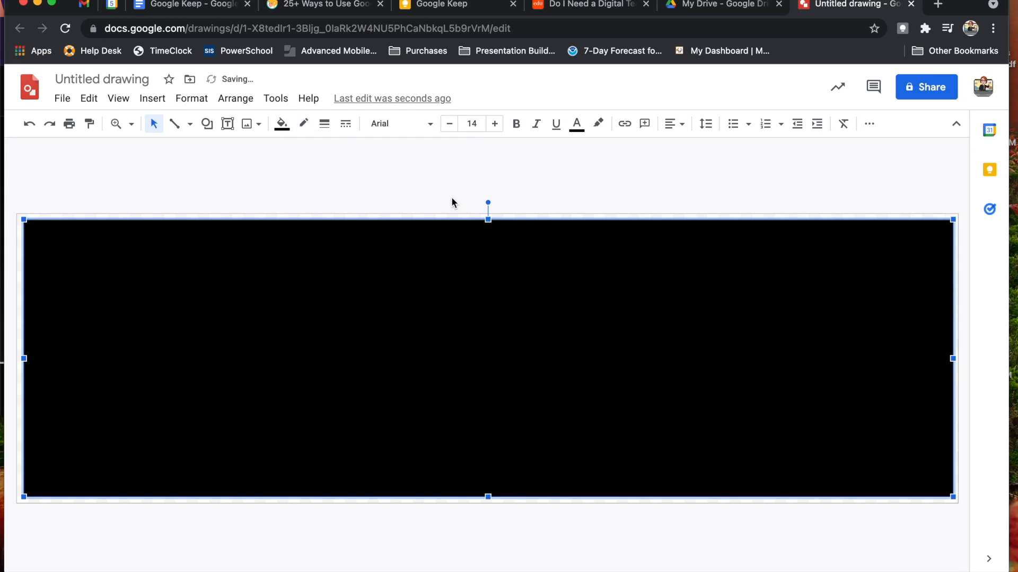
Step: Set the banner rectangle's border weight to 8 px and open the custom gradient settings for its fill
click(325, 124)
click(341, 236)
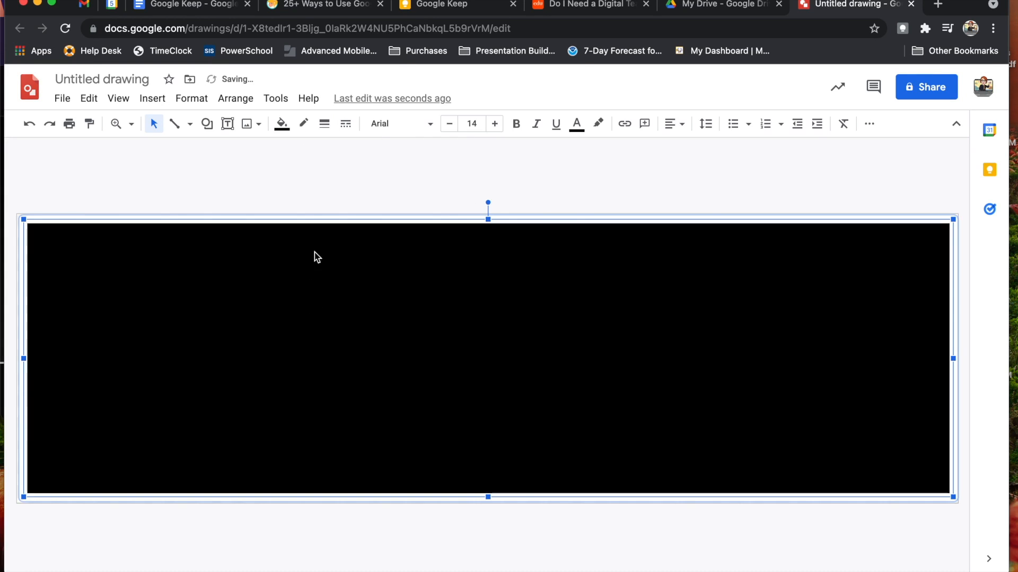
click(284, 123)
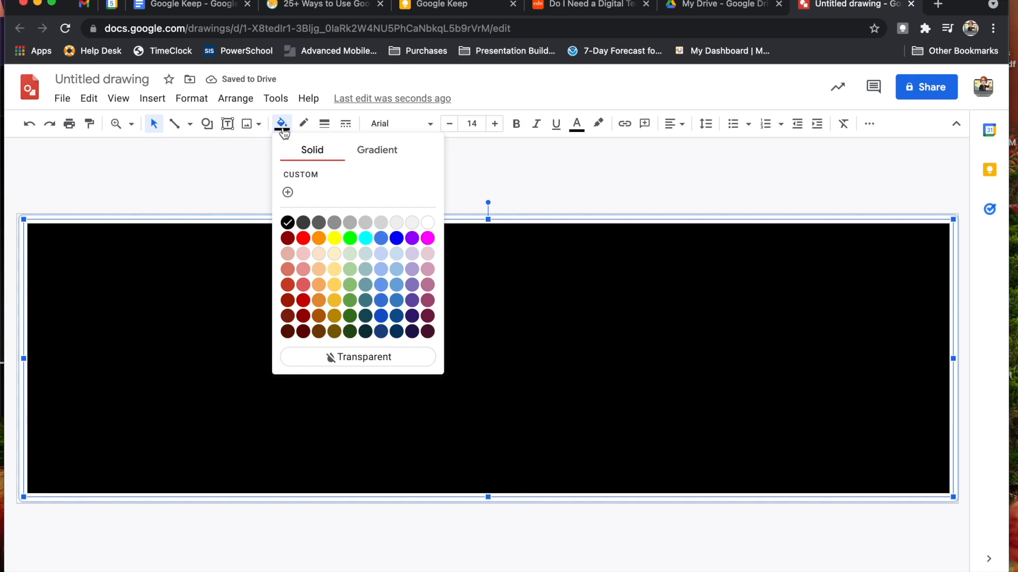
click(381, 152)
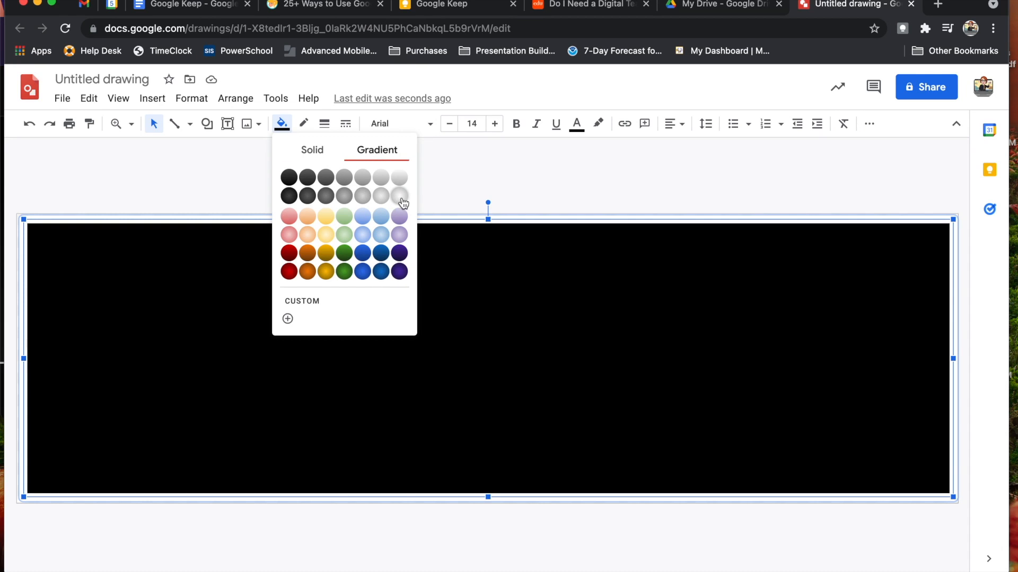
click(287, 319)
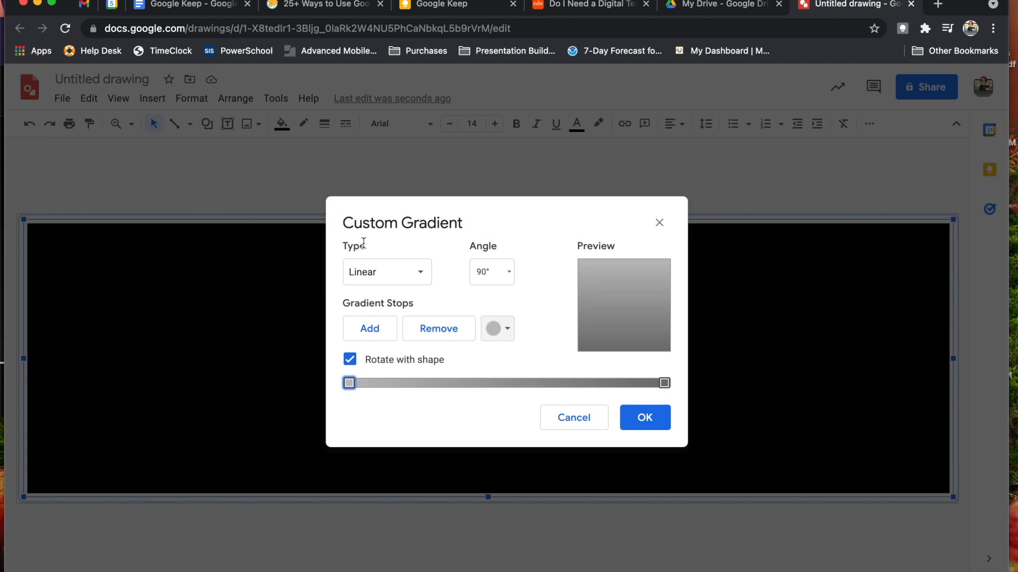
Step: Add a middle gradient stop, coloring the first stop black and the middle stop magenta
click(377, 334)
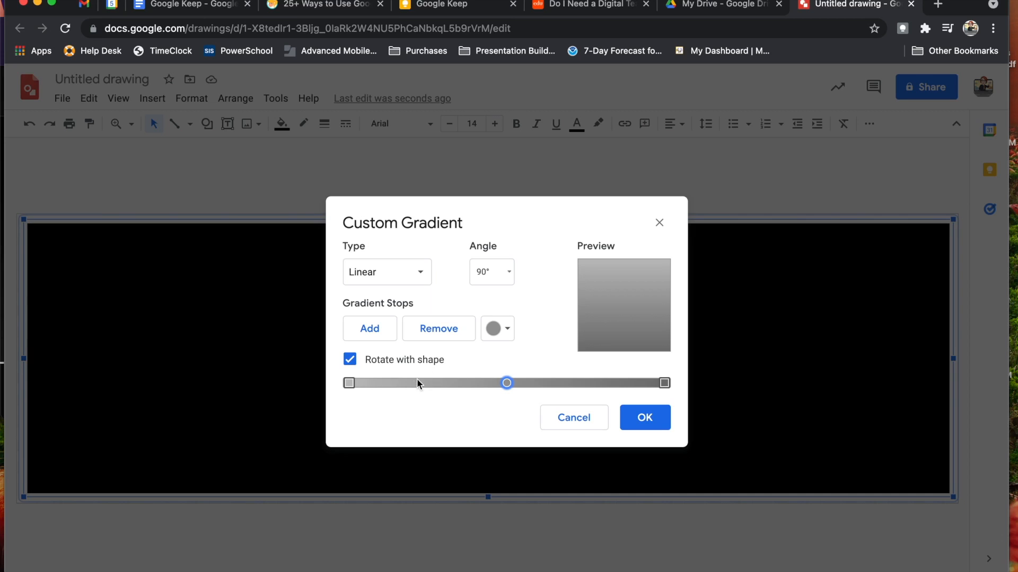
click(348, 382)
click(497, 328)
click(495, 405)
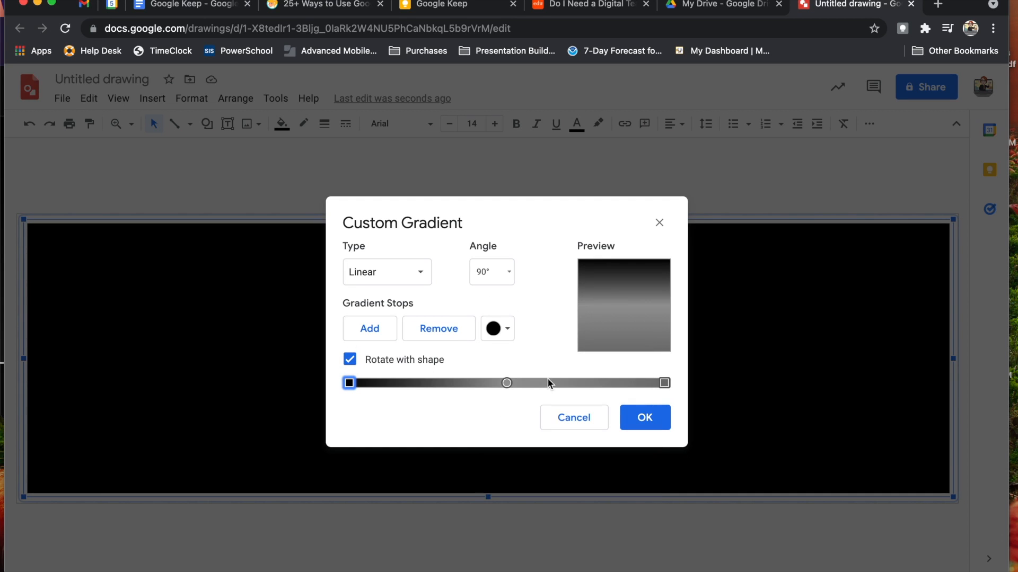
click(505, 383)
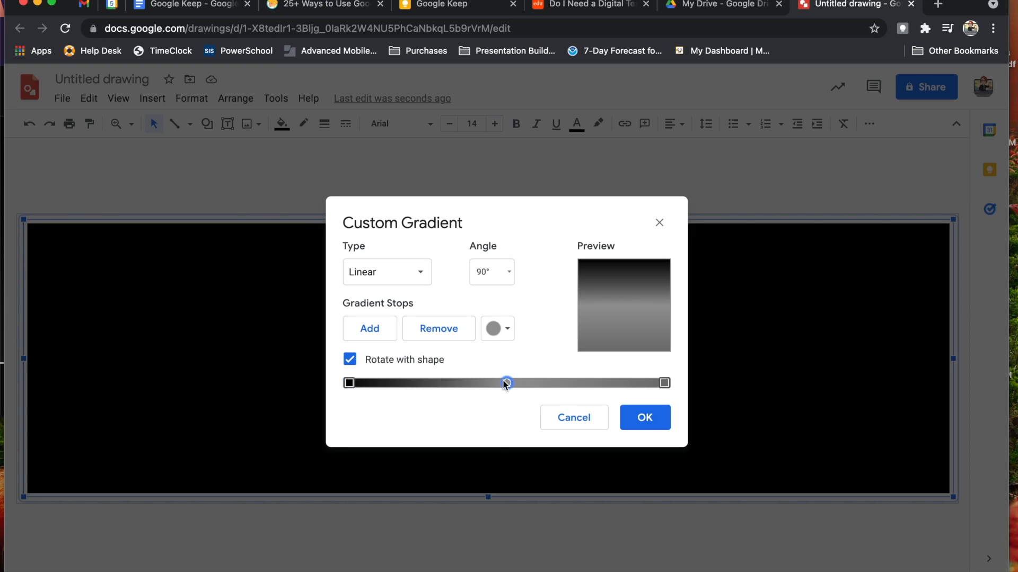
click(496, 328)
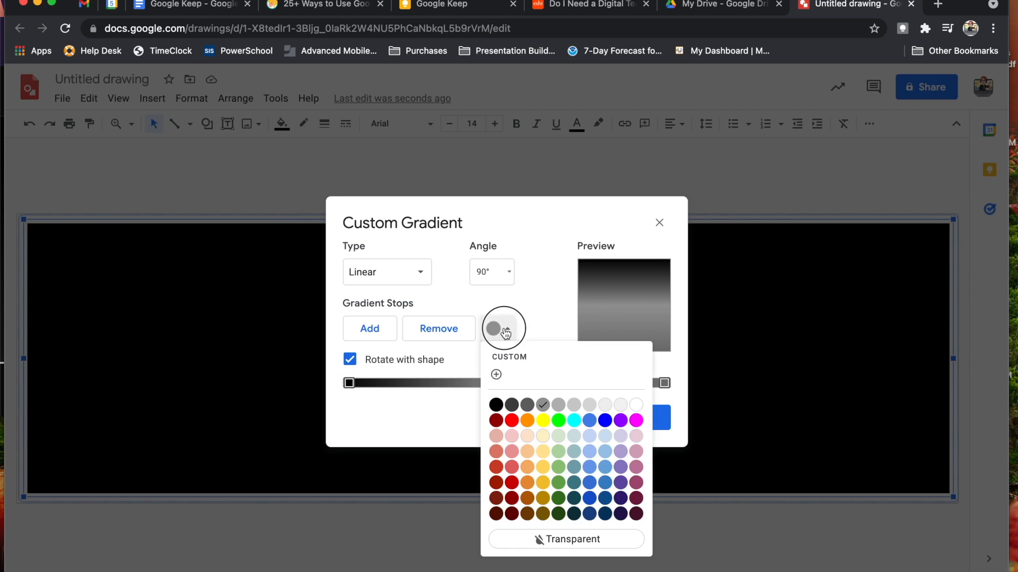
click(636, 420)
Step: Add a second inner stop colored purple and move the magenta stop to about a third of the gradient bar
click(390, 329)
drag(506, 383, 450, 383)
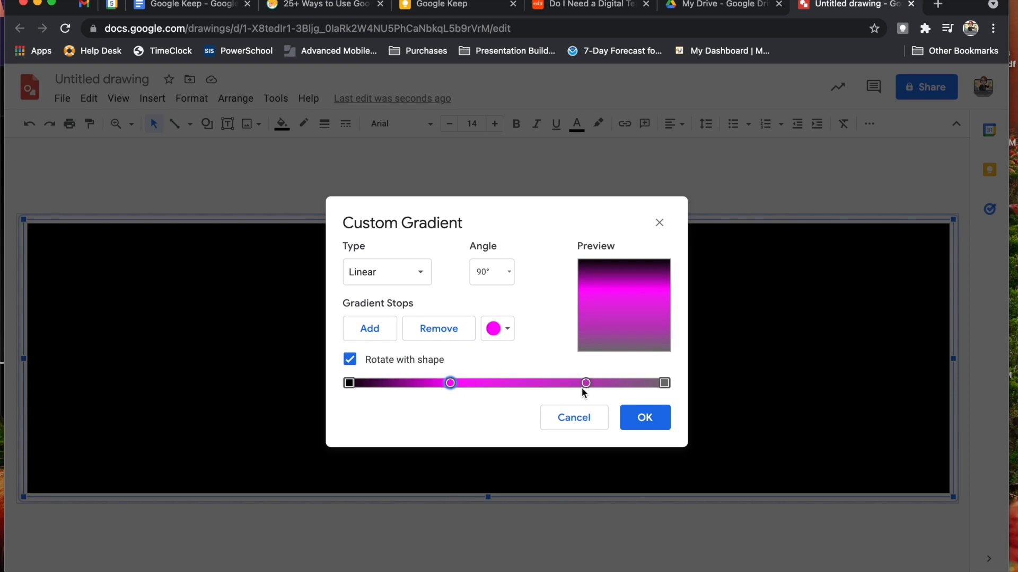
click(586, 382)
click(497, 328)
click(624, 423)
Step: Color the last gradient stop white, shift the purple stop closer to the magenta one and apply the gradient
click(663, 383)
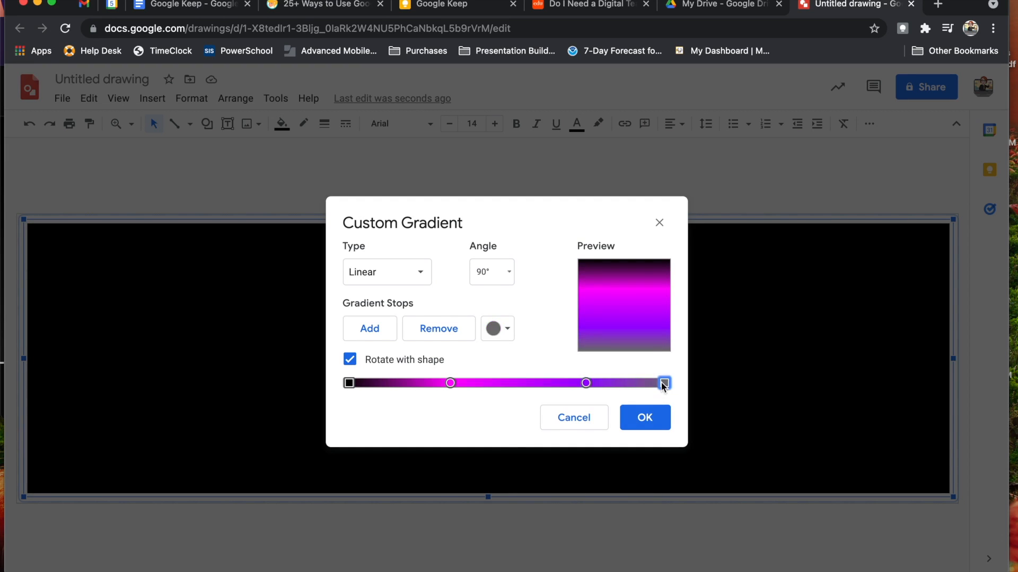
click(497, 328)
click(638, 403)
drag(586, 383, 550, 383)
click(450, 383)
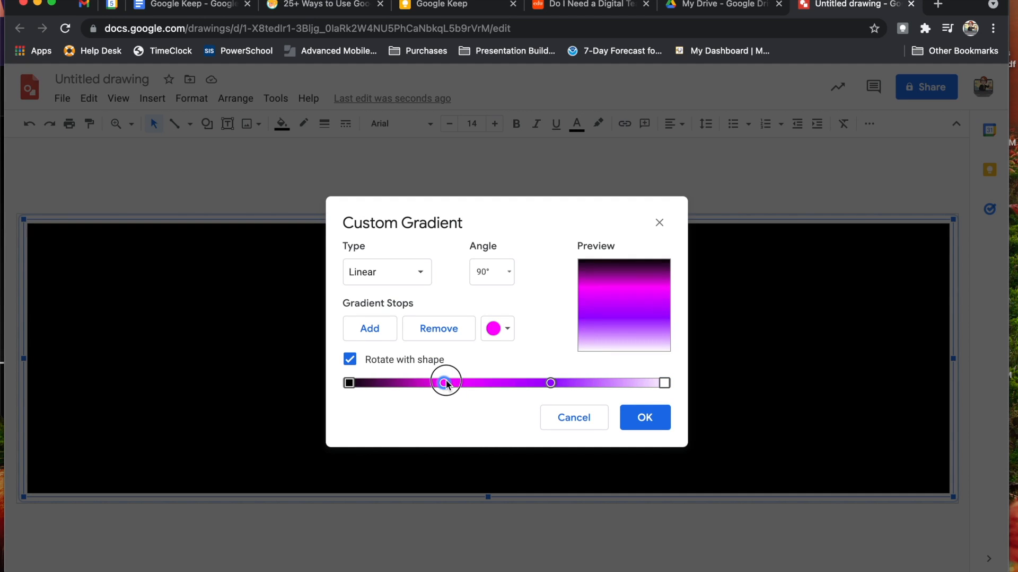
click(651, 418)
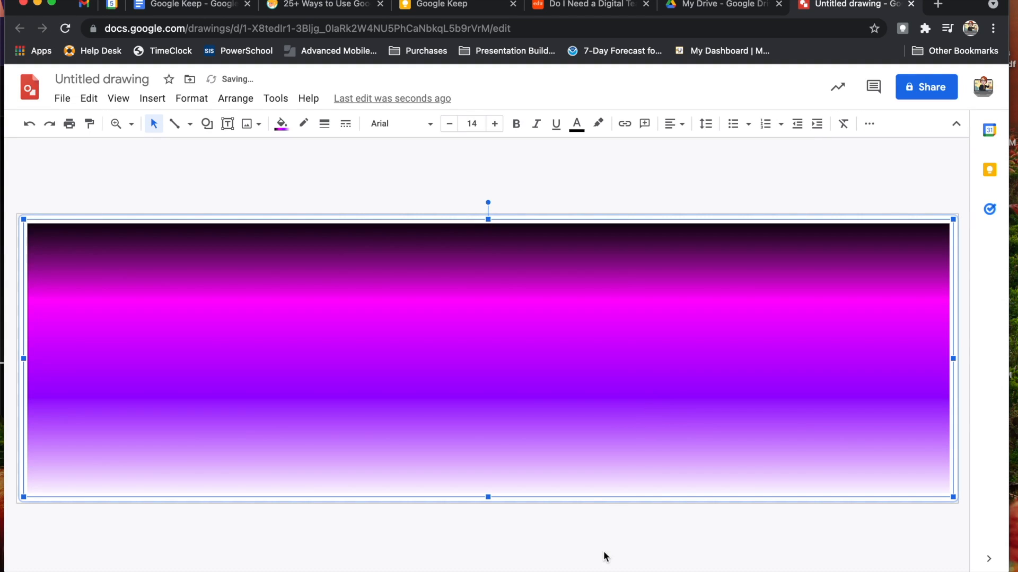
Step: Insert word art reading "To Do Today:" on the banner
key(Escape)
click(152, 99)
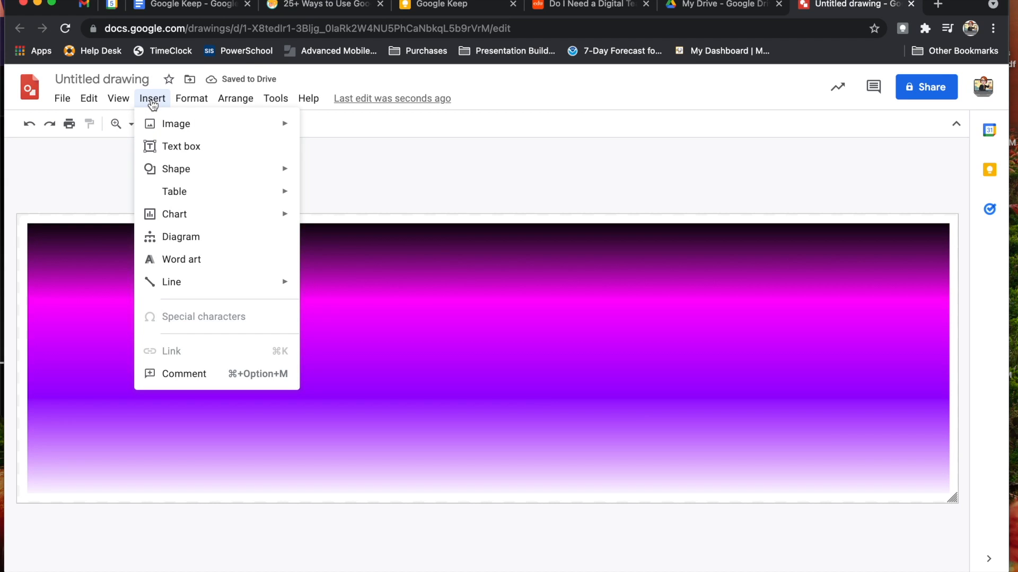
click(190, 258)
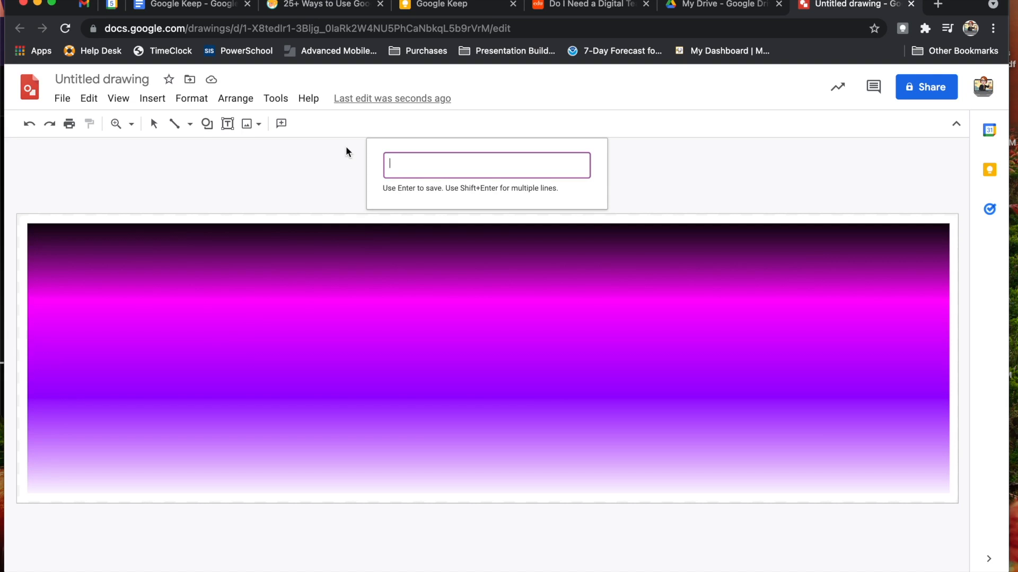
text(To Do Today:)
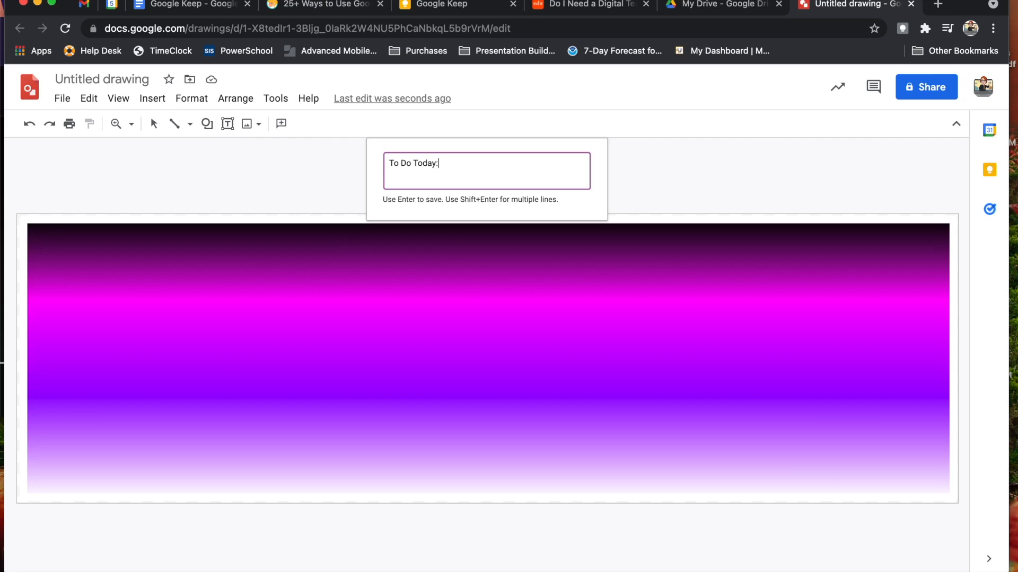
key(Return)
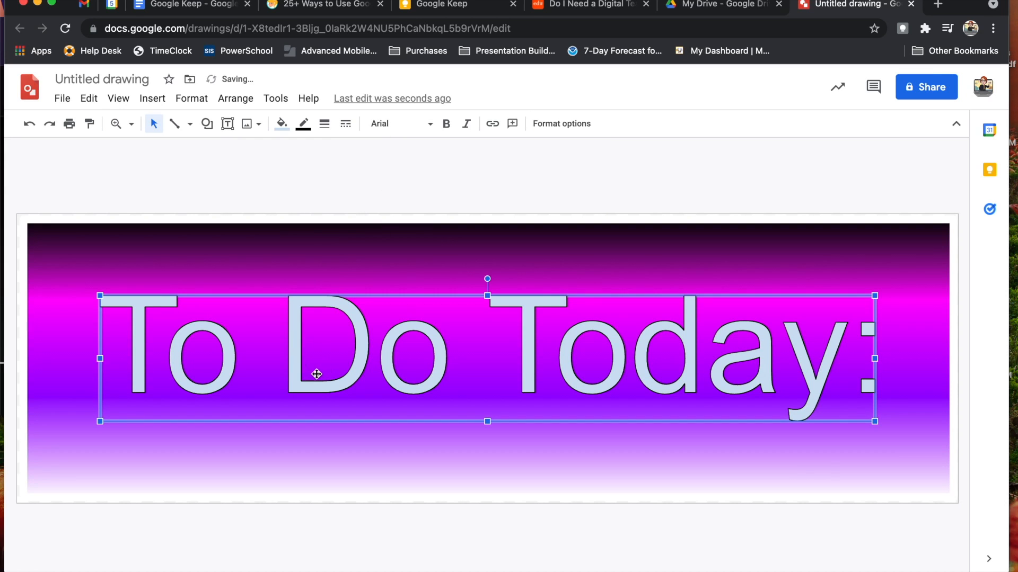
Step: Change the "To Do Today:" word art's font to Berkshire Swash
click(398, 125)
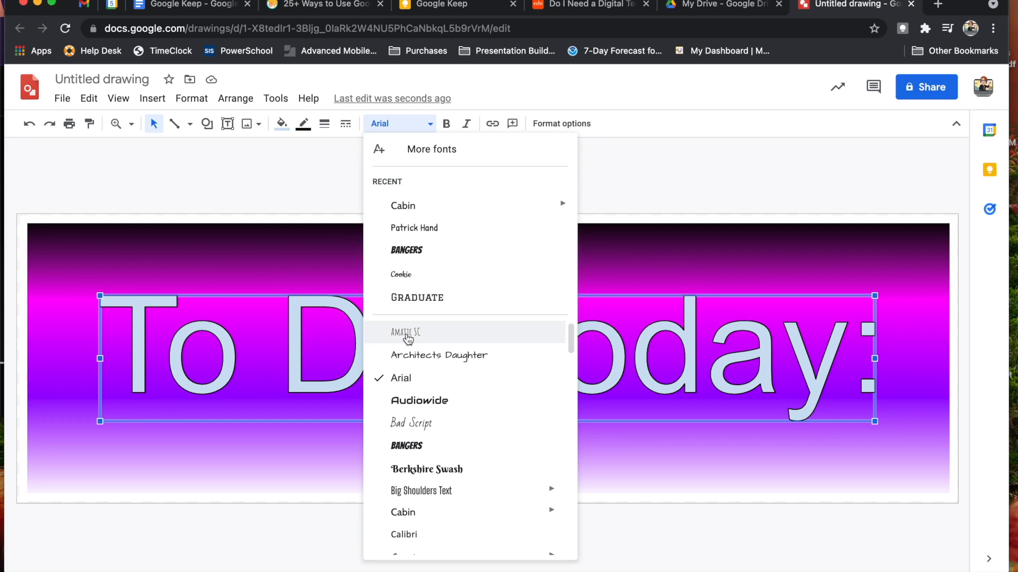
scroll(419, 422, down, 2)
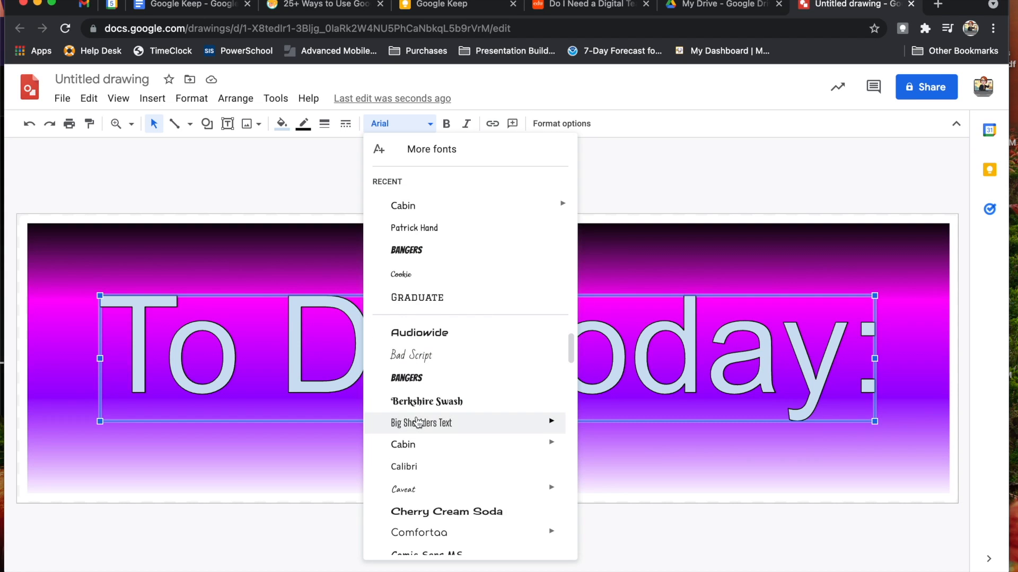
click(420, 400)
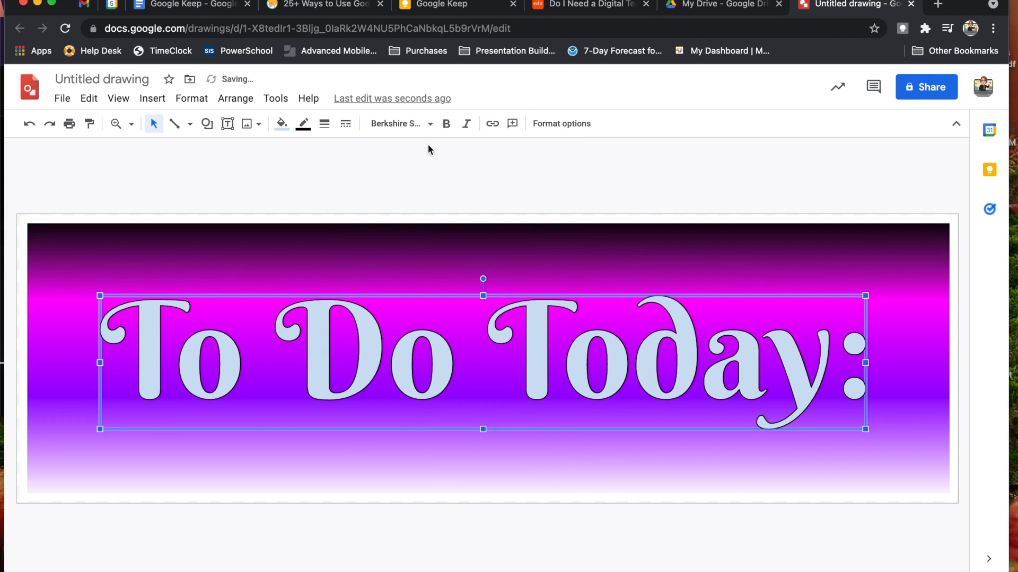
Step: Fill the word art with white and set its outline weight to 4 px
click(283, 127)
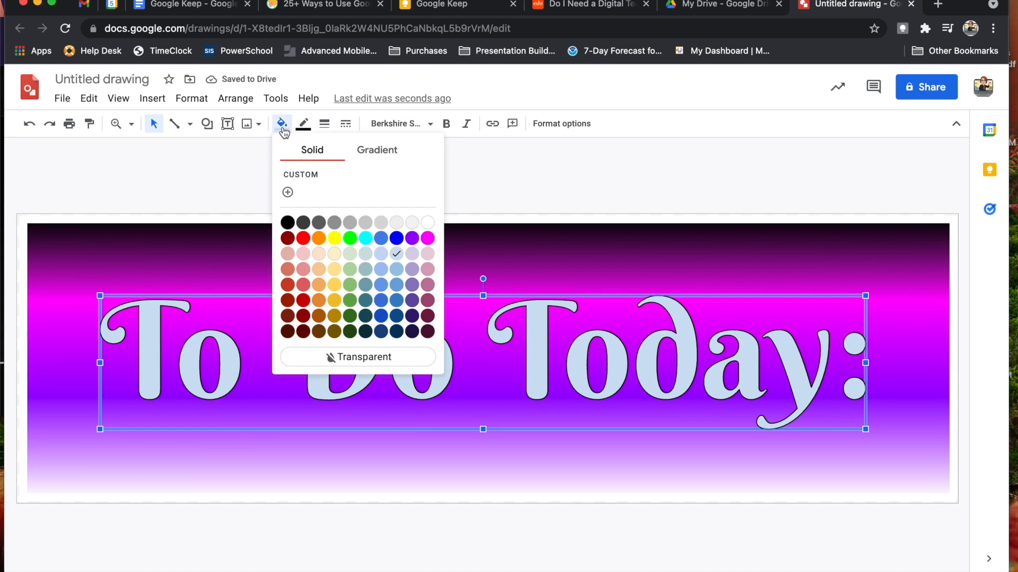
click(428, 222)
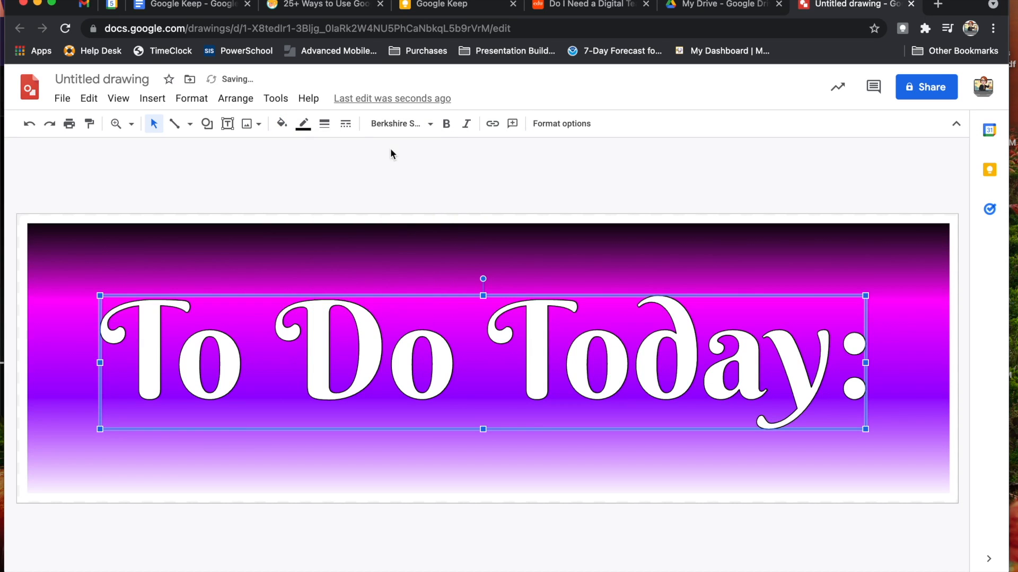
click(324, 124)
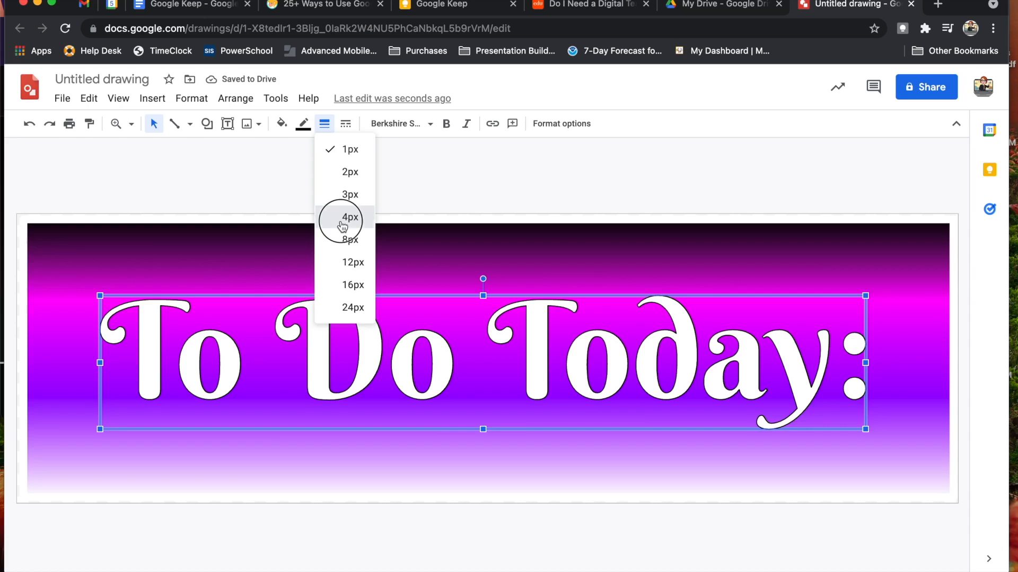
click(342, 217)
Step: Rename the drawing To Do and download it as a PNG image
click(102, 79)
text(To Do)
key(Return)
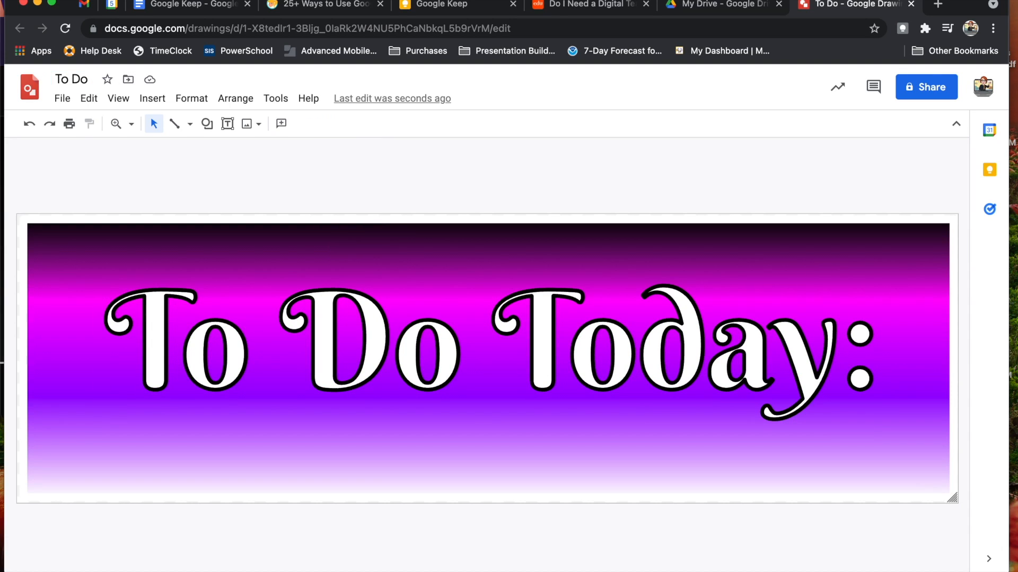
click(62, 98)
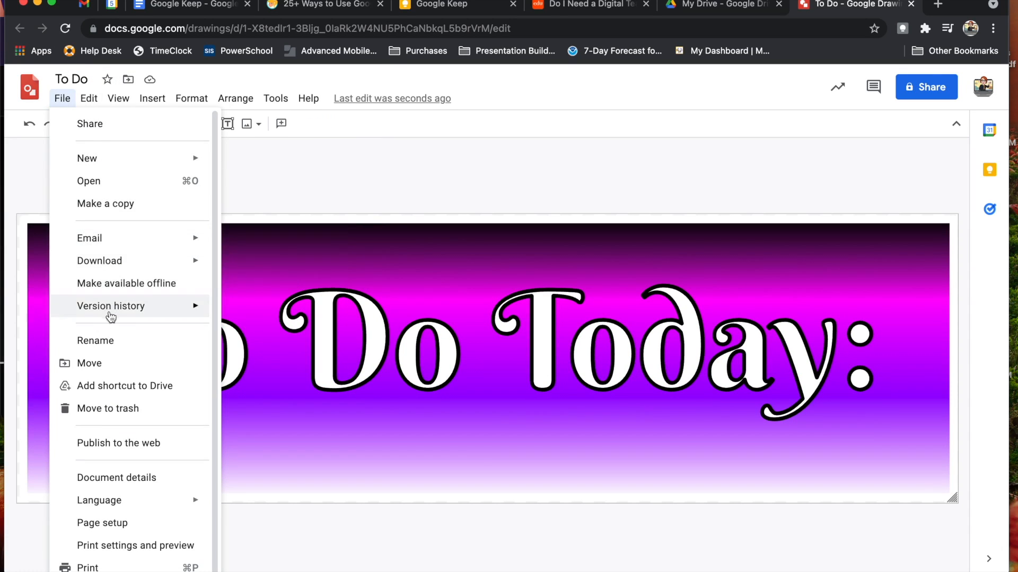
mouse_move(133, 261)
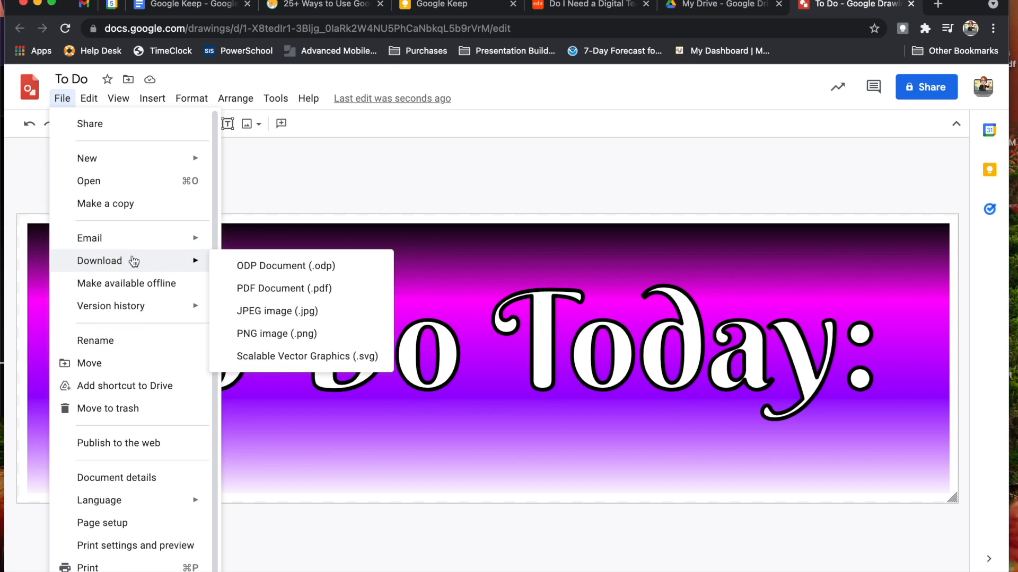
click(291, 335)
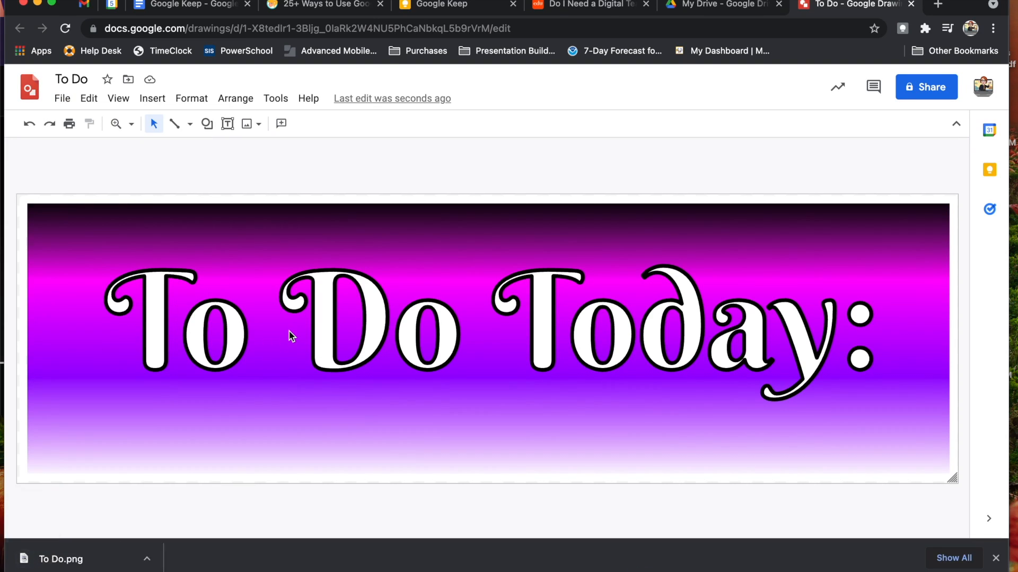
Step: Switch to the untitled Tickets and Voicemails checklist in Google Keep, add To Do.png as its image and close it
click(482, 373)
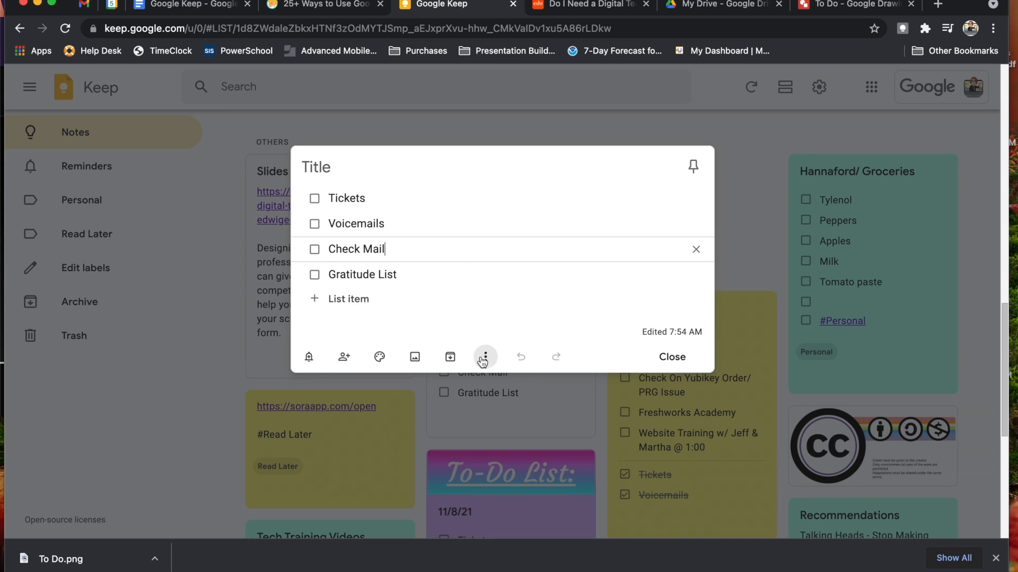
click(414, 357)
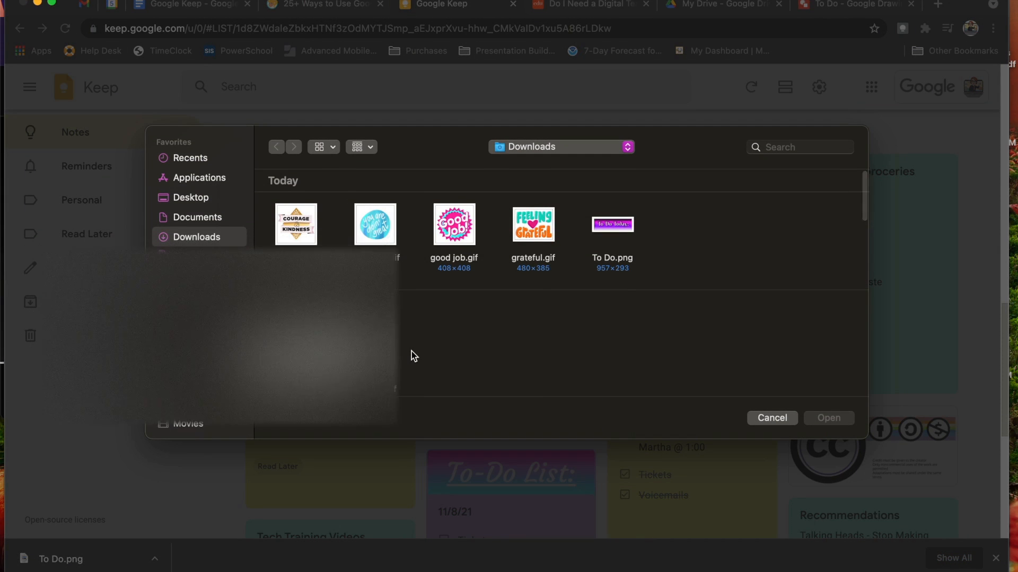
click(608, 238)
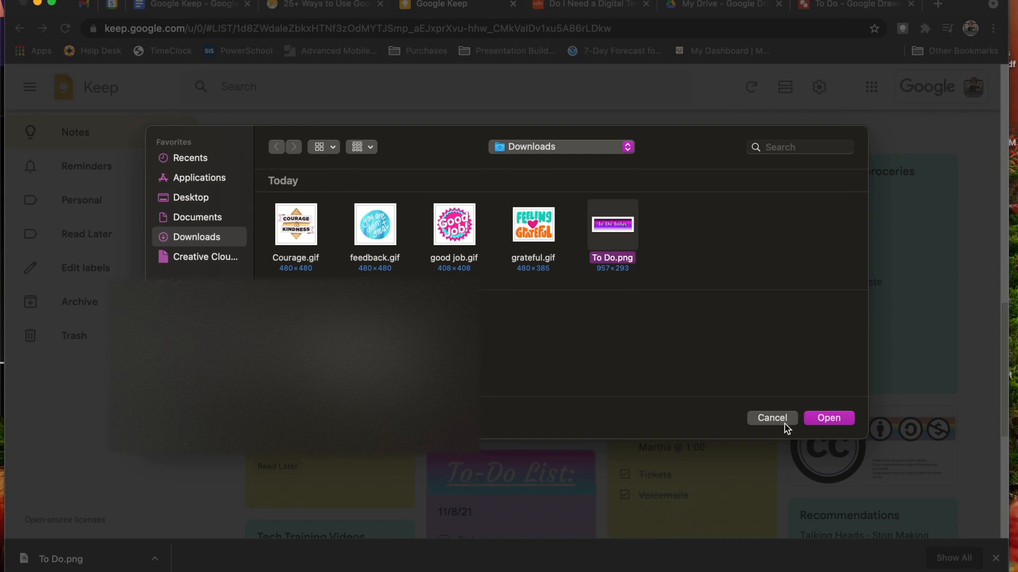
click(839, 418)
click(684, 450)
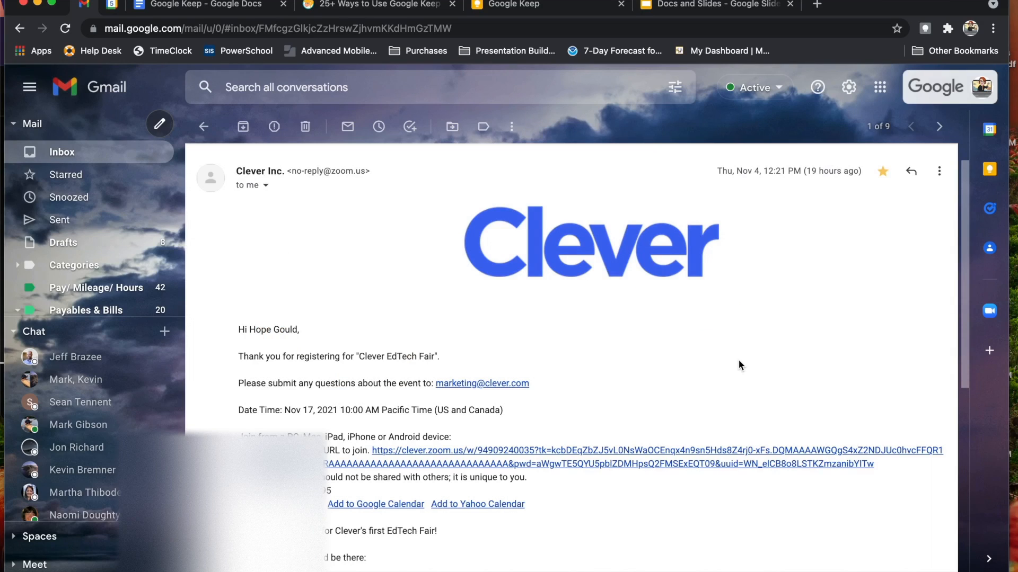
Step: From the Clever EdTech Fair email in Gmail, create a linked Keep note titled Clever Fair with the text 11/17/21
scroll(741, 364, down, 1)
scroll(739, 361, up, 1)
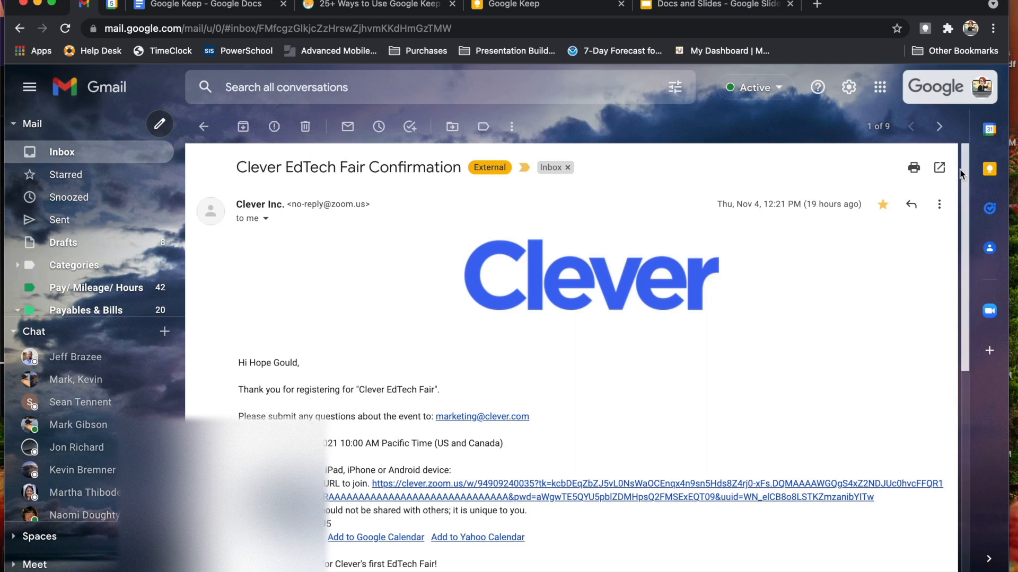
click(990, 171)
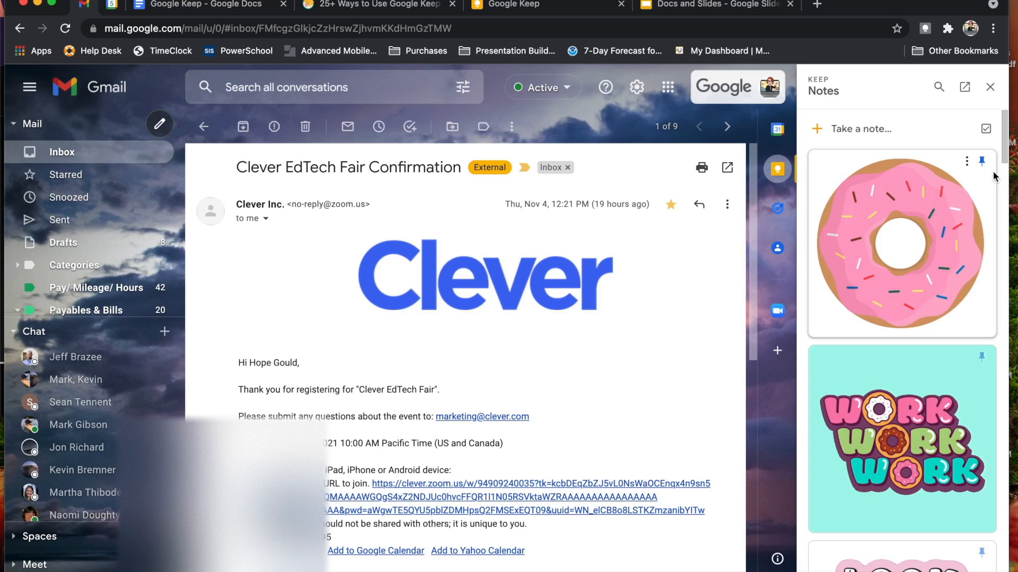
click(854, 127)
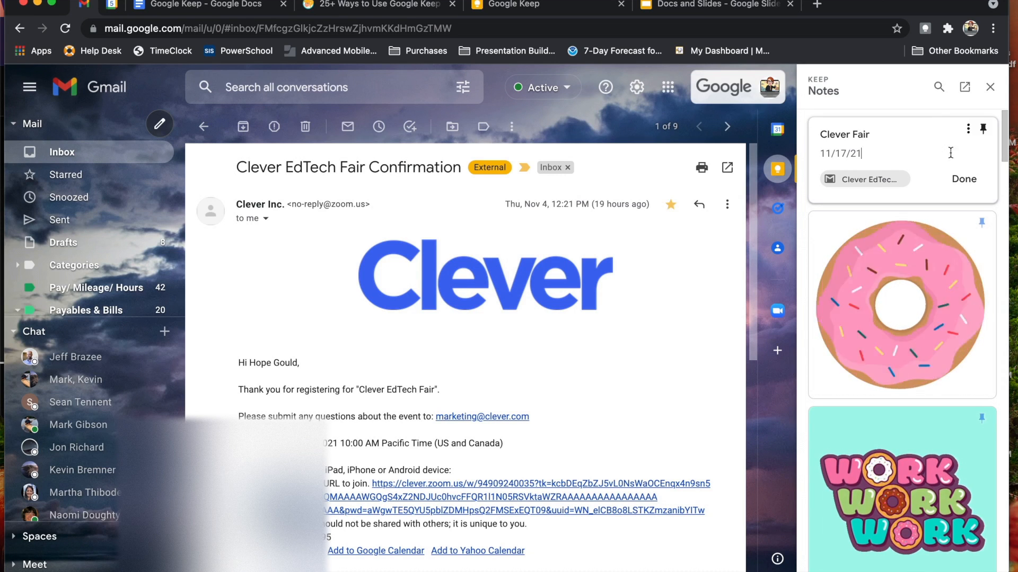
Step: Open the Clever Fair note in the full Google Keep site
click(969, 129)
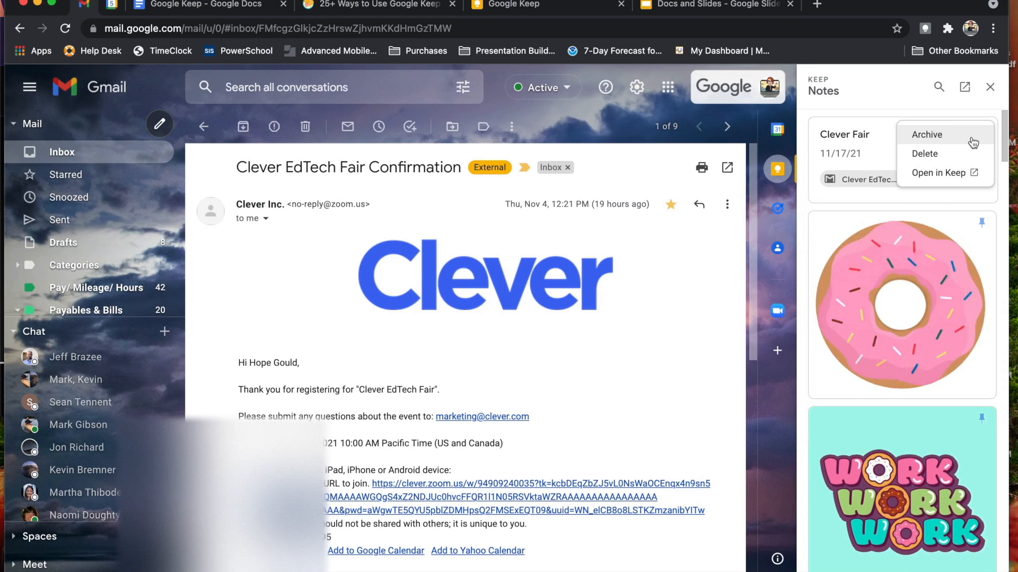
click(947, 176)
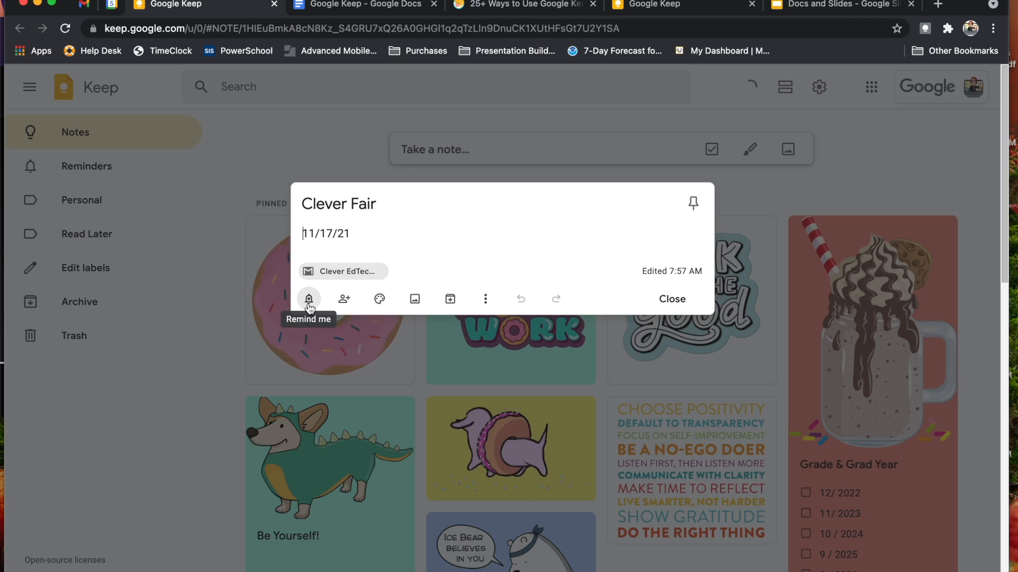
Step: Set a reminder on the Clever Fair note for Nov 17, 2021 at 8:00 AM and close the note
click(310, 302)
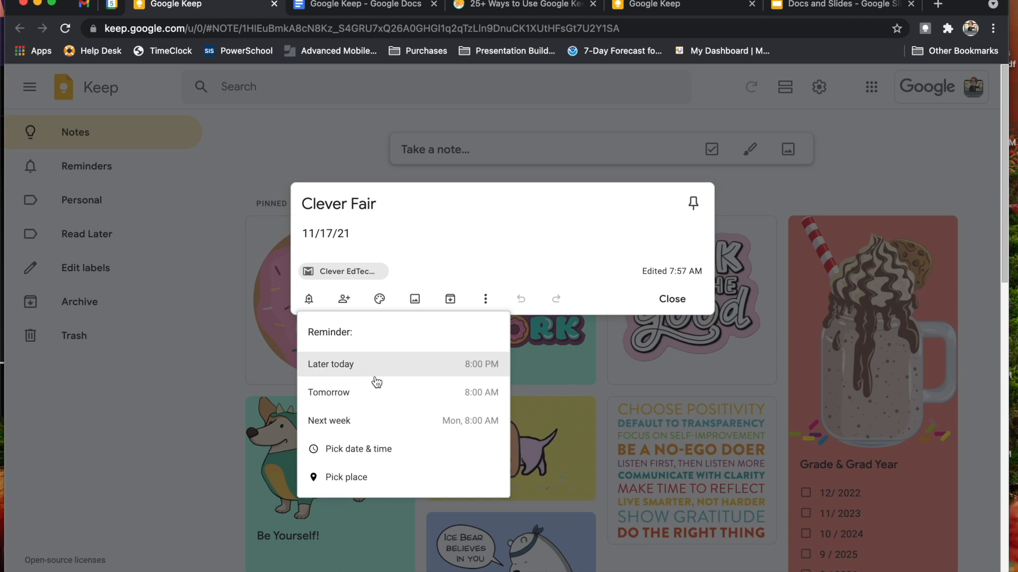
click(378, 459)
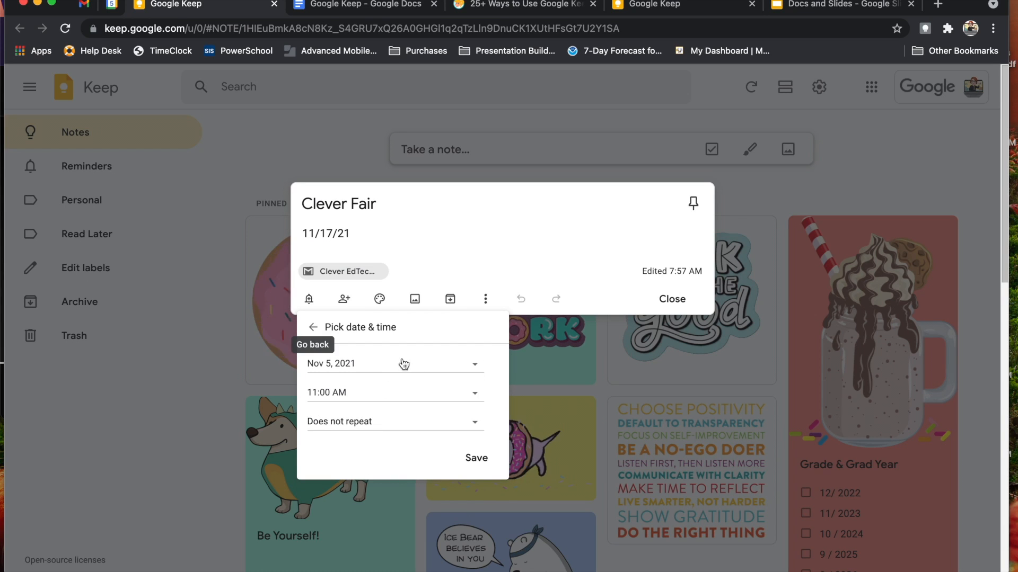
click(474, 365)
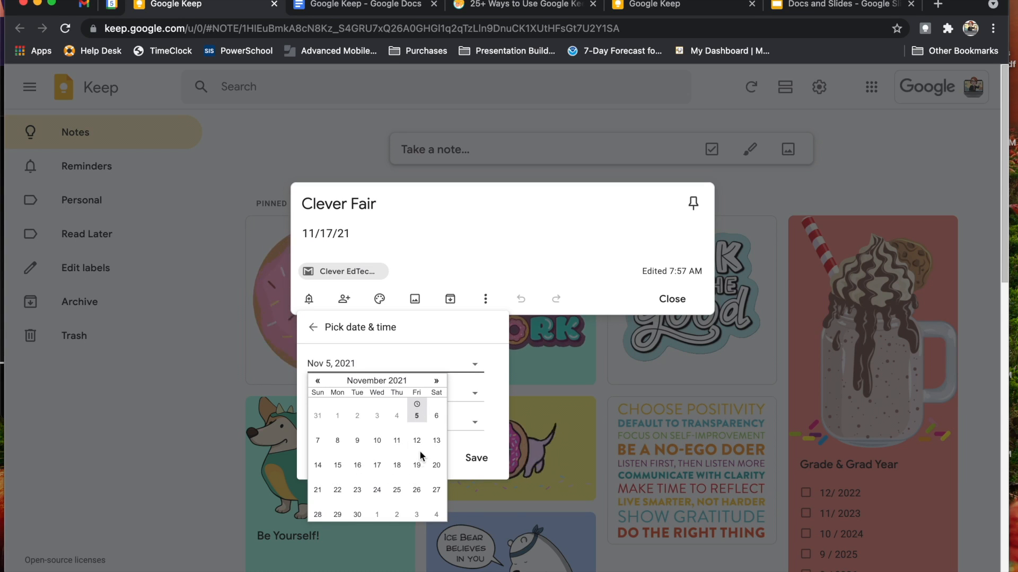
click(377, 466)
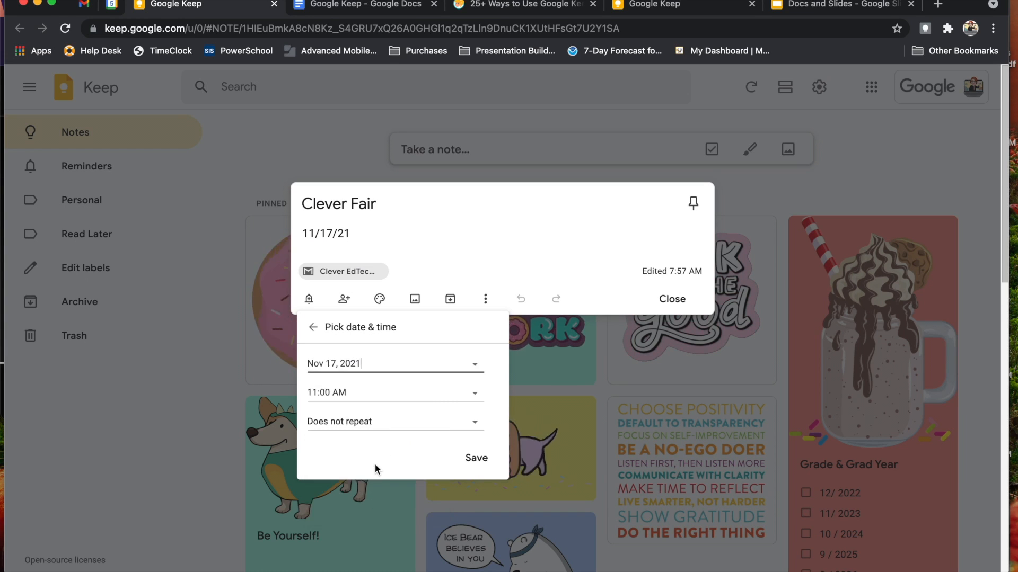
click(415, 398)
click(400, 428)
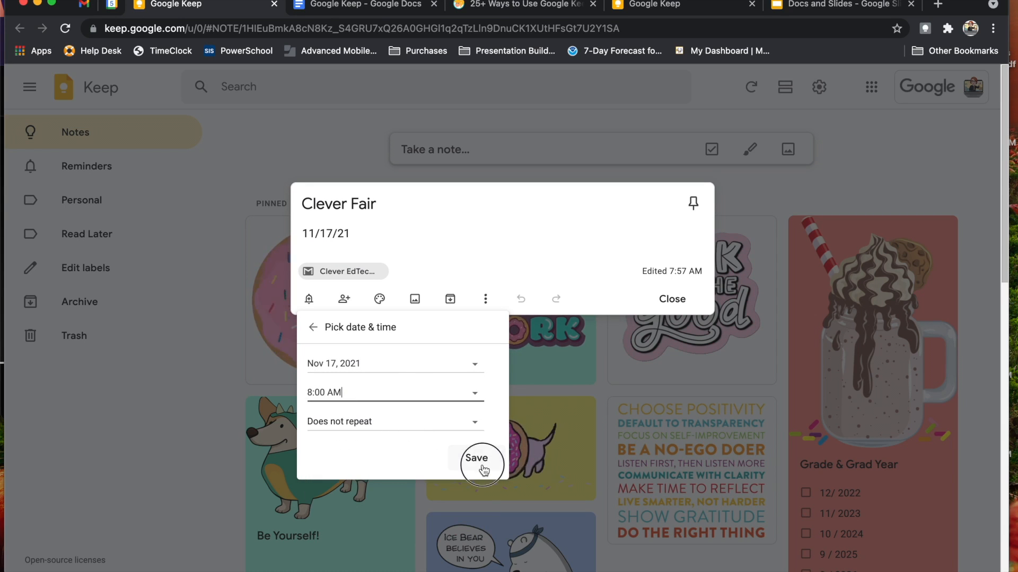
click(476, 459)
click(672, 299)
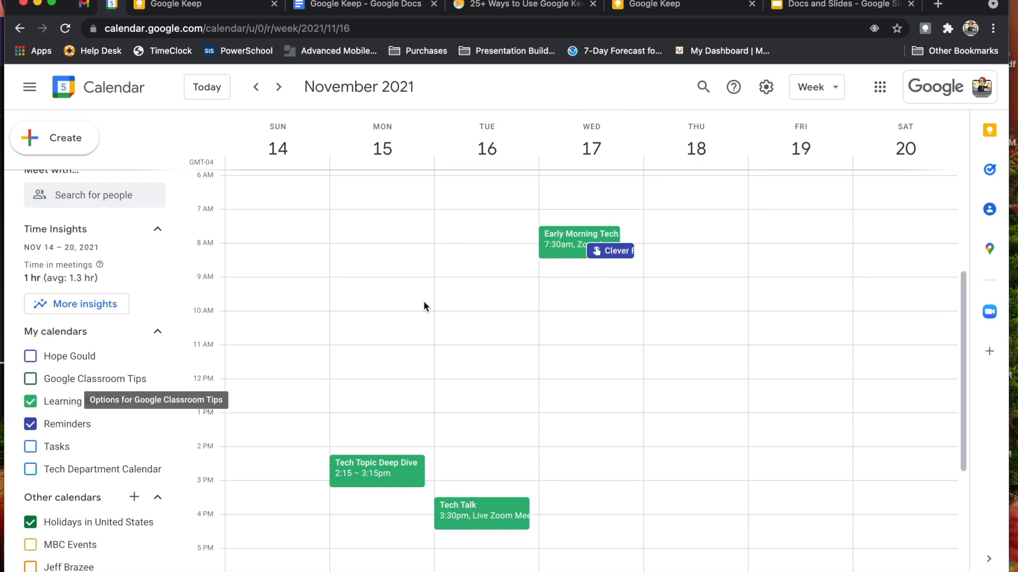
Step: Open the Clever Fair reminder on November 17 in Google Calendar and follow it to its related Keep note and linked email
click(613, 254)
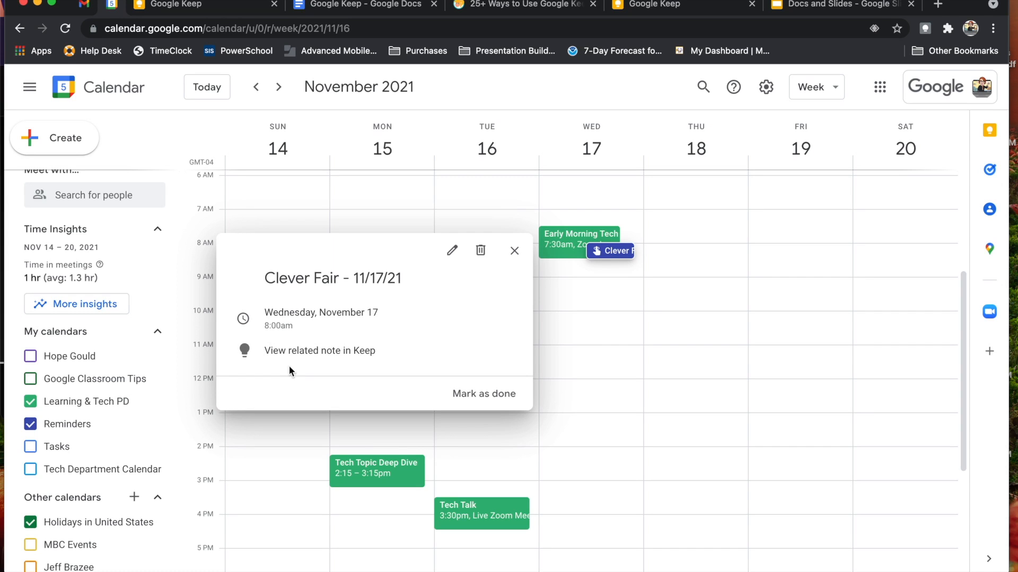
click(348, 361)
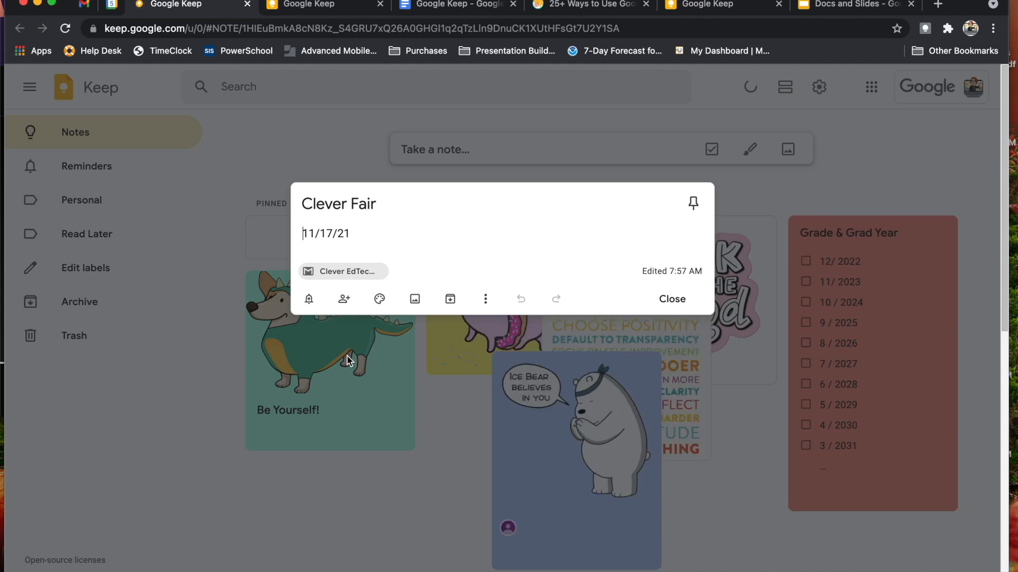
mouse_move(379, 299)
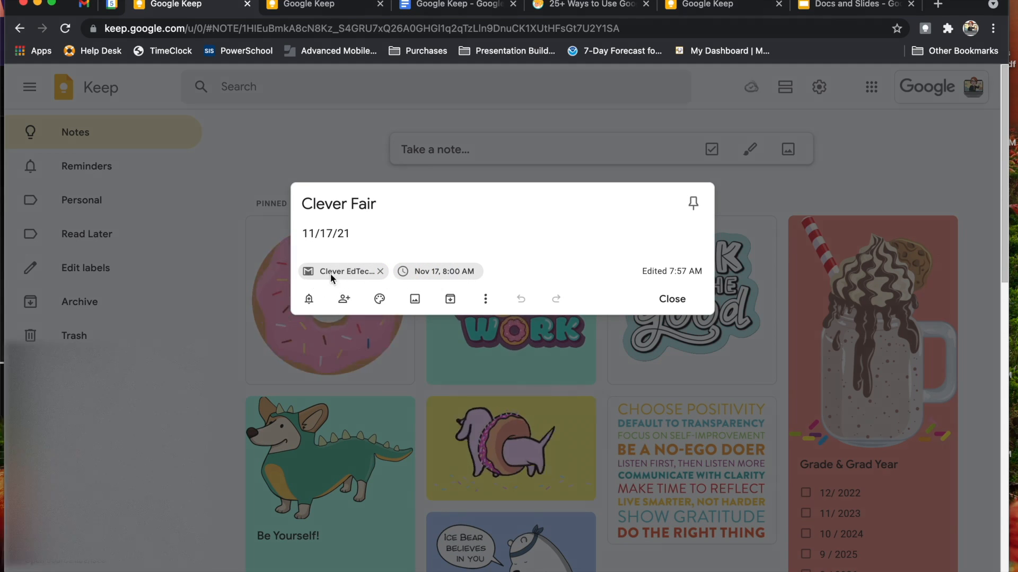
click(332, 273)
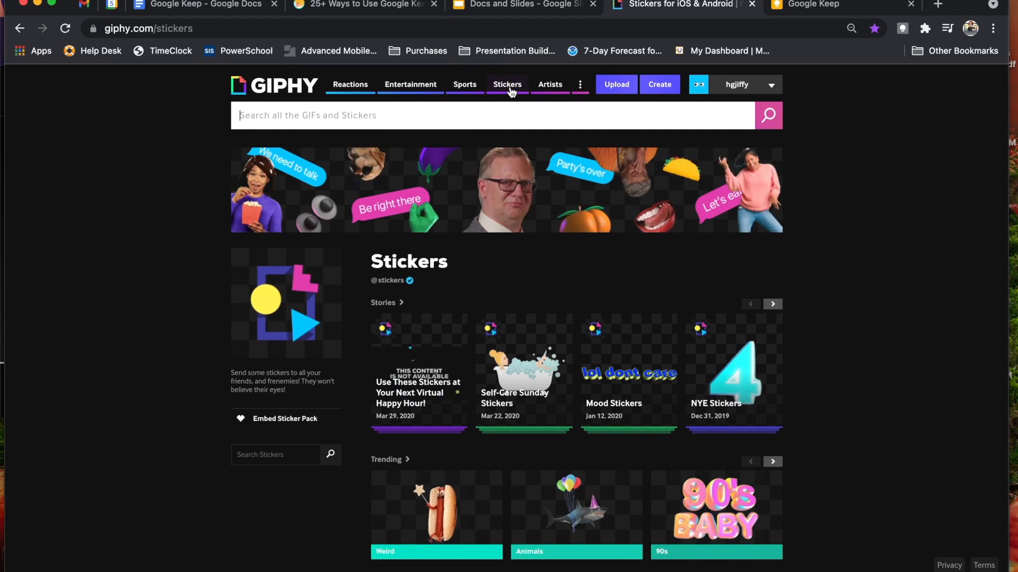
Step: Browse the GIPHY favorites and open the pink Good Job! sticker
mouse_move(696, 87)
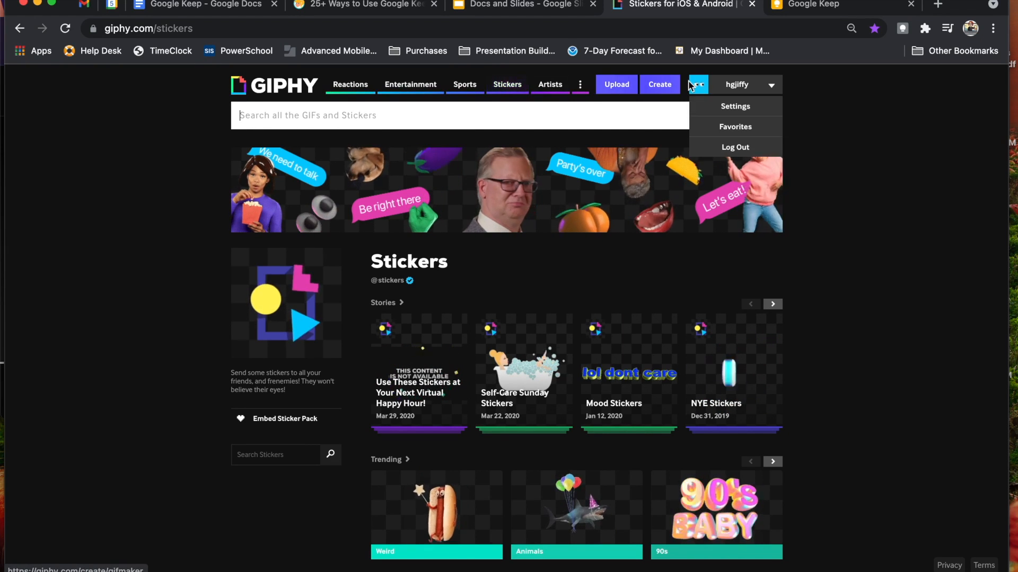
click(733, 132)
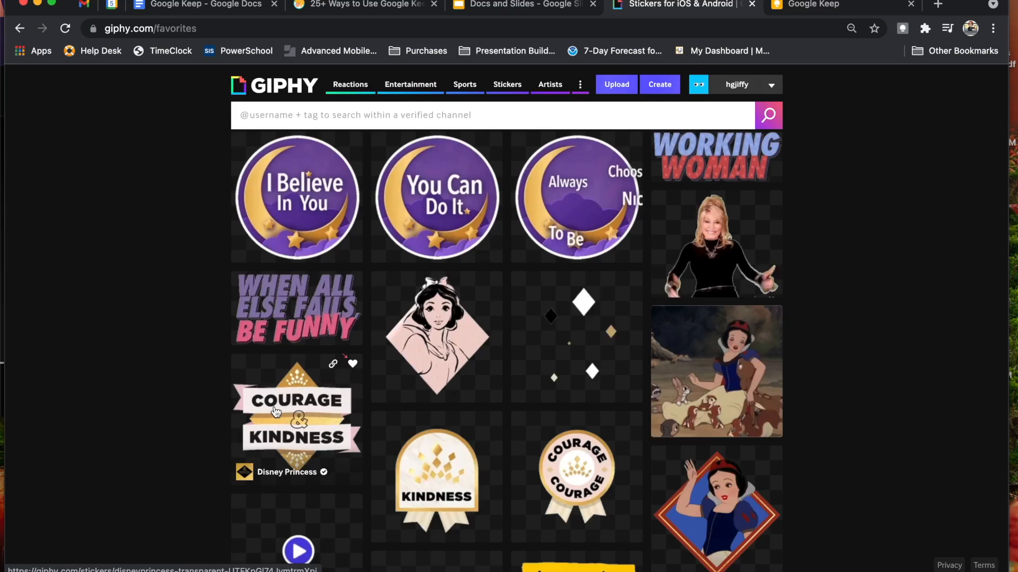
scroll(281, 403, down, 5)
scroll(280, 403, down, 7)
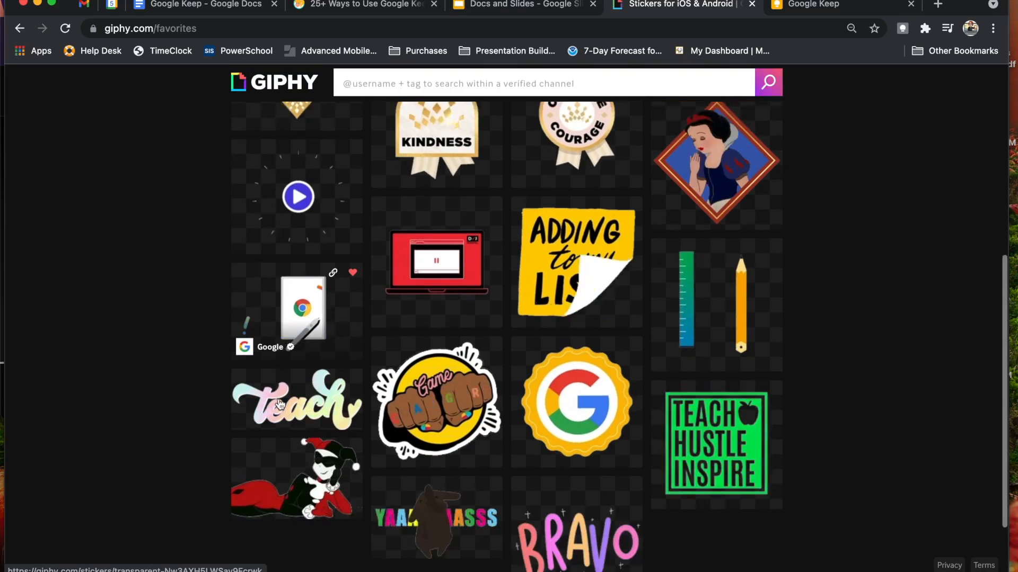
scroll(279, 404, down, 1)
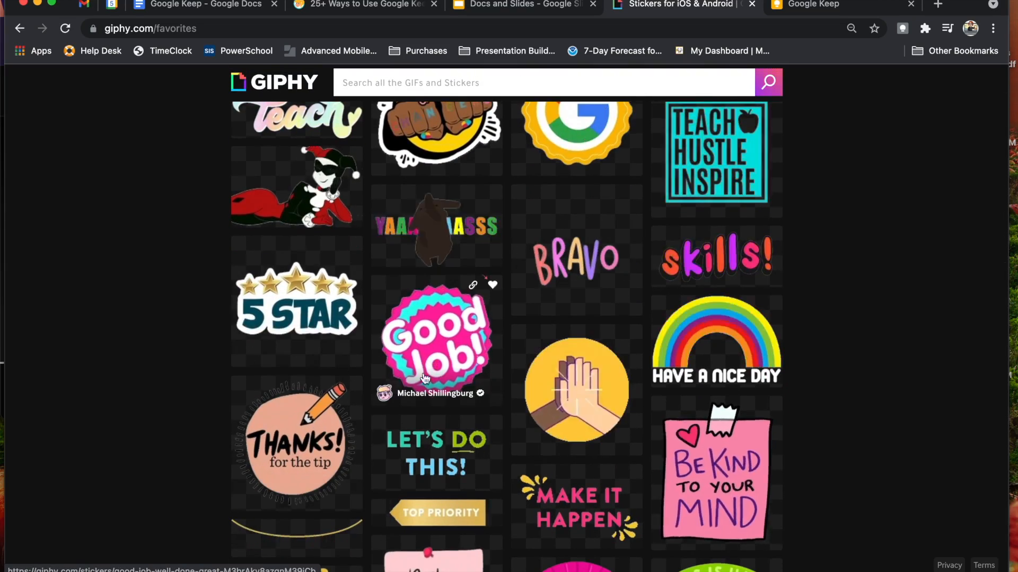
click(429, 342)
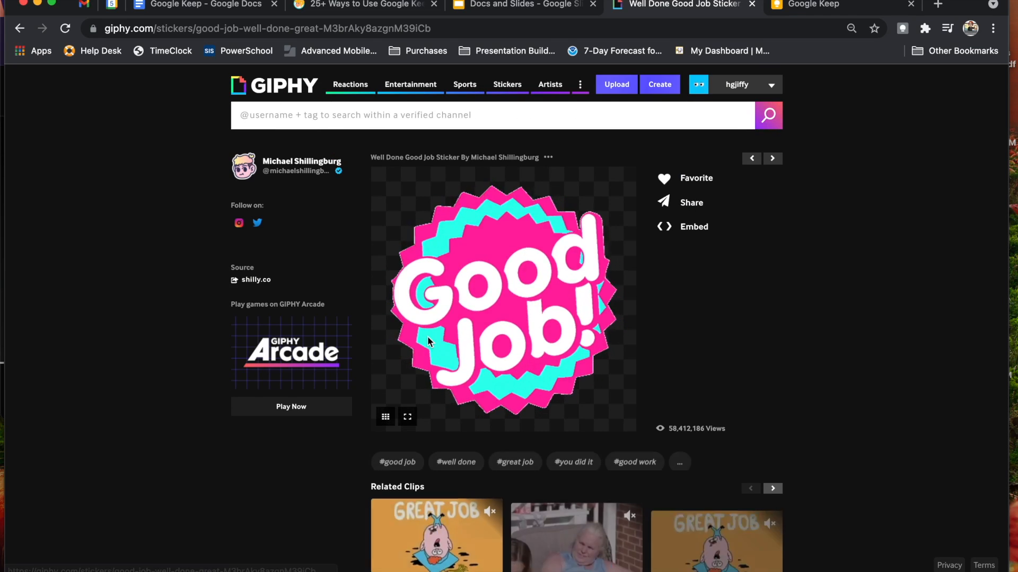
Step: Save the Good Job! sticker image to Downloads as good job
right_click(566, 284)
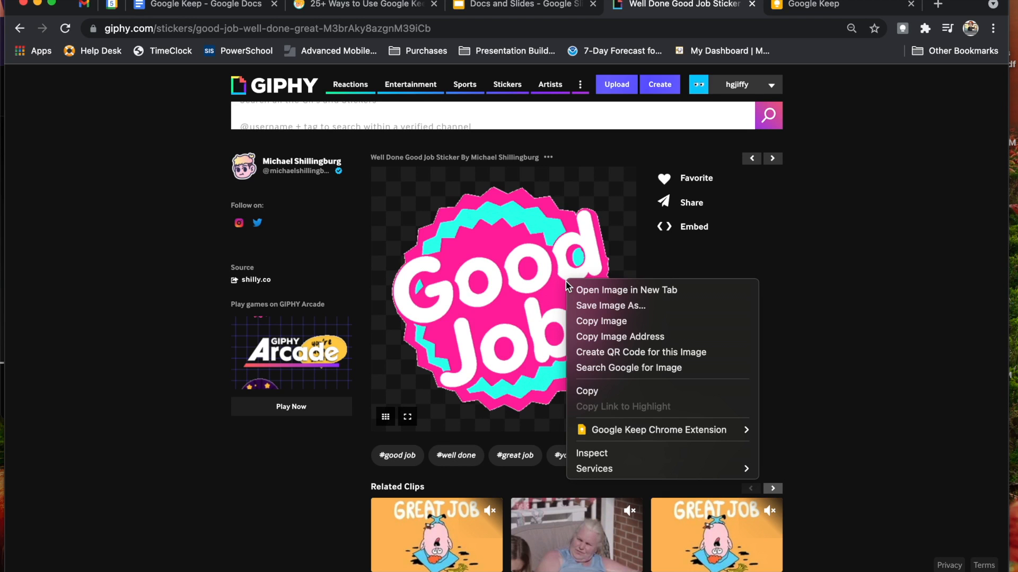
click(622, 310)
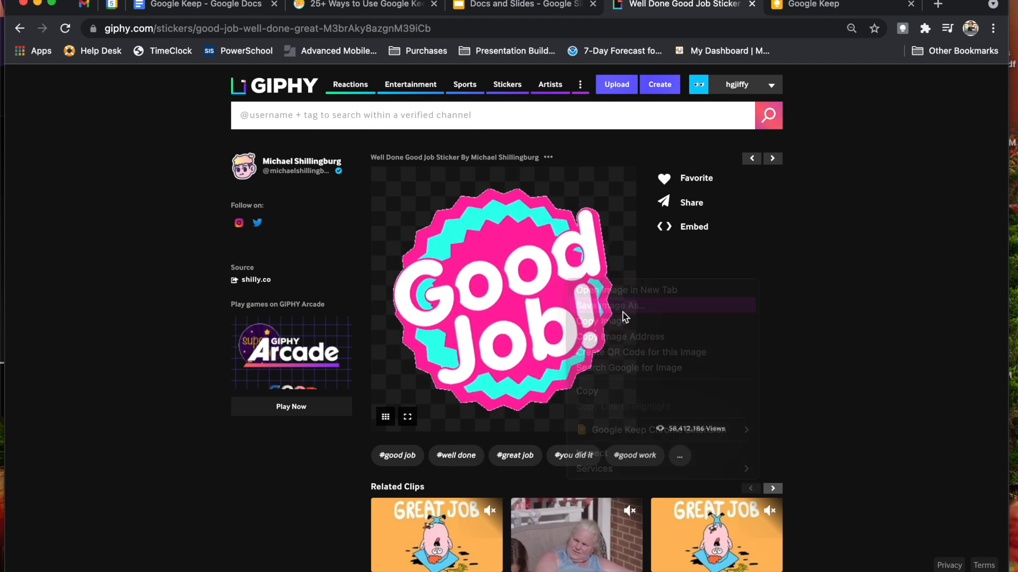
text(good)
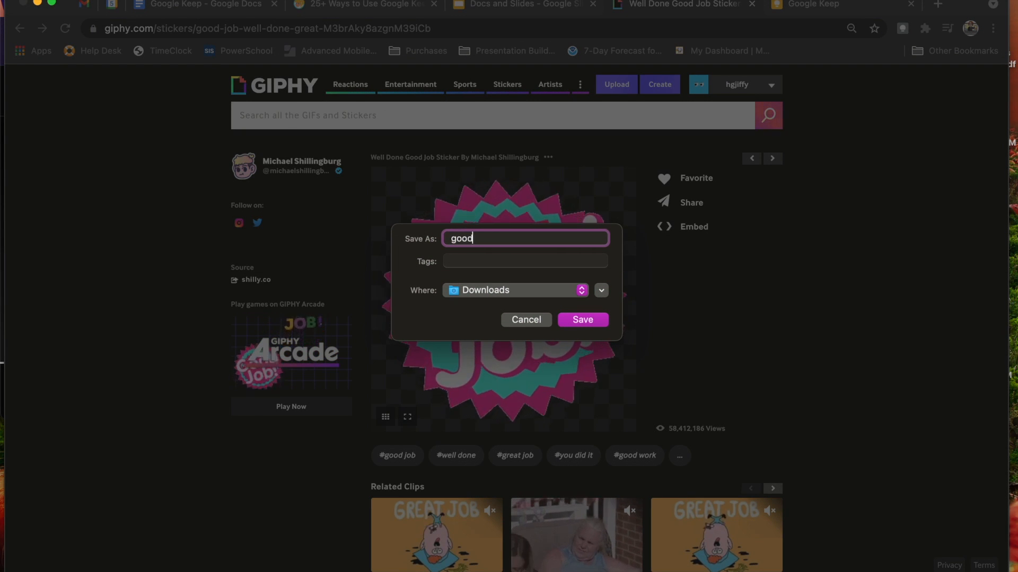
text( job!)
key(BackSpace)
click(589, 324)
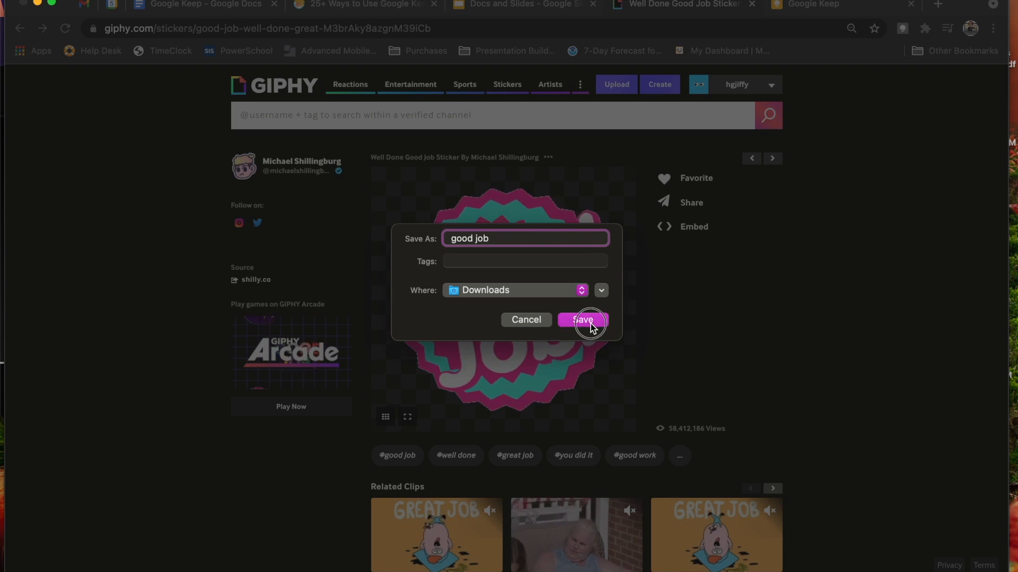
Step: Switch to Google Keep and create a pinned note titled Good Job! with good job.gif as its image
click(841, 9)
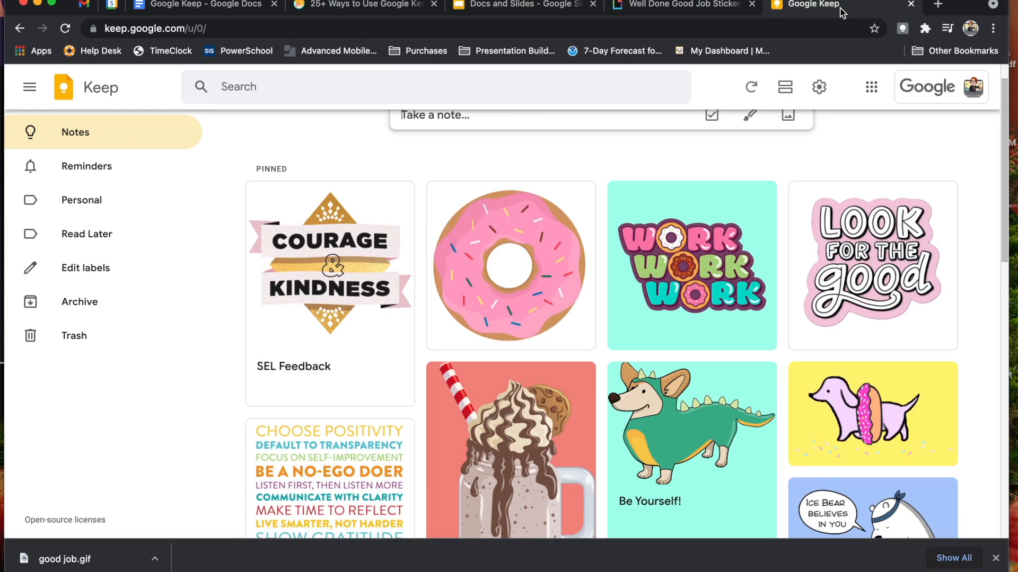
scroll(654, 177, up, 2)
click(617, 150)
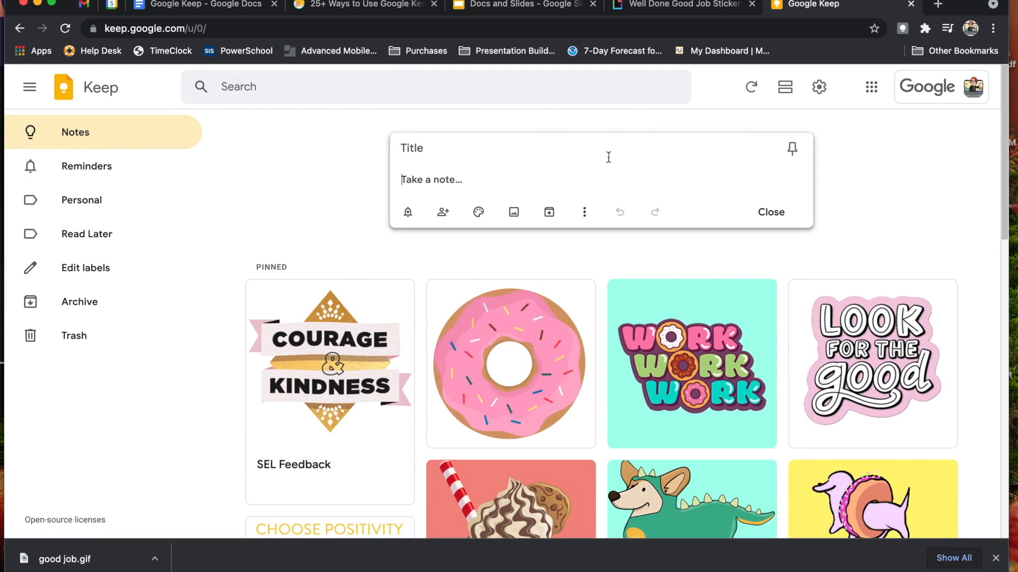
click(452, 142)
text(Good Job!)
click(525, 210)
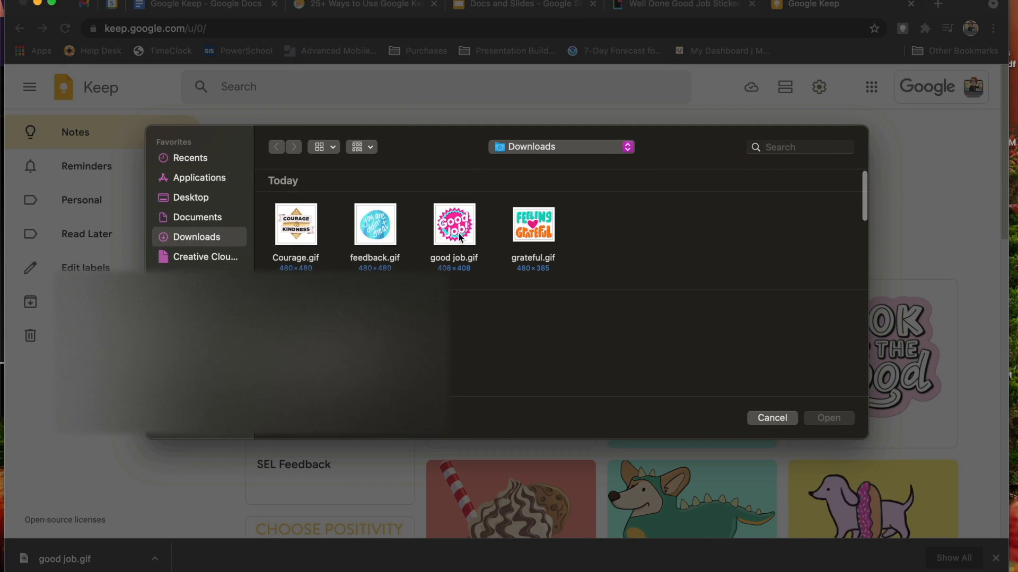
click(439, 231)
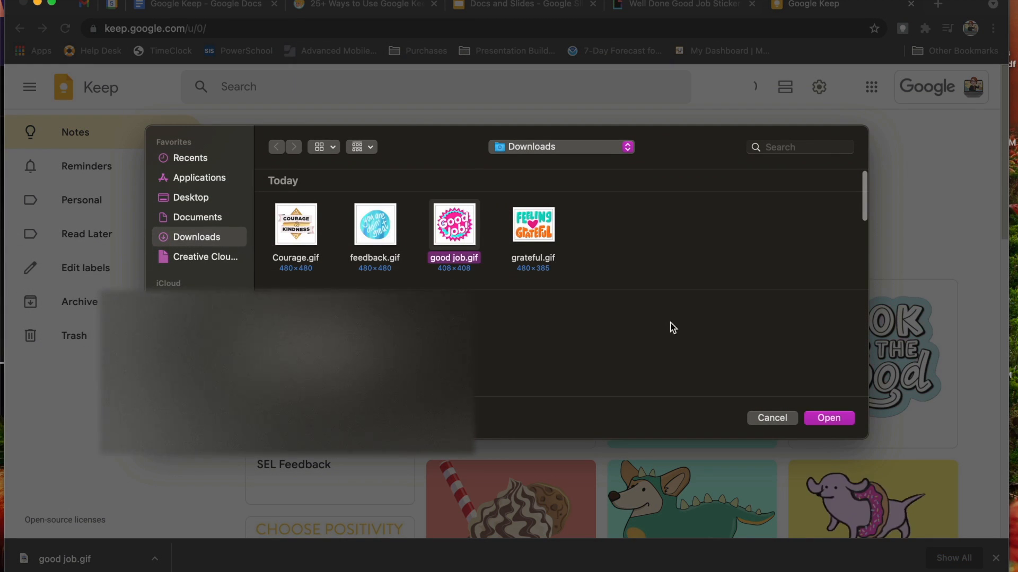
click(842, 419)
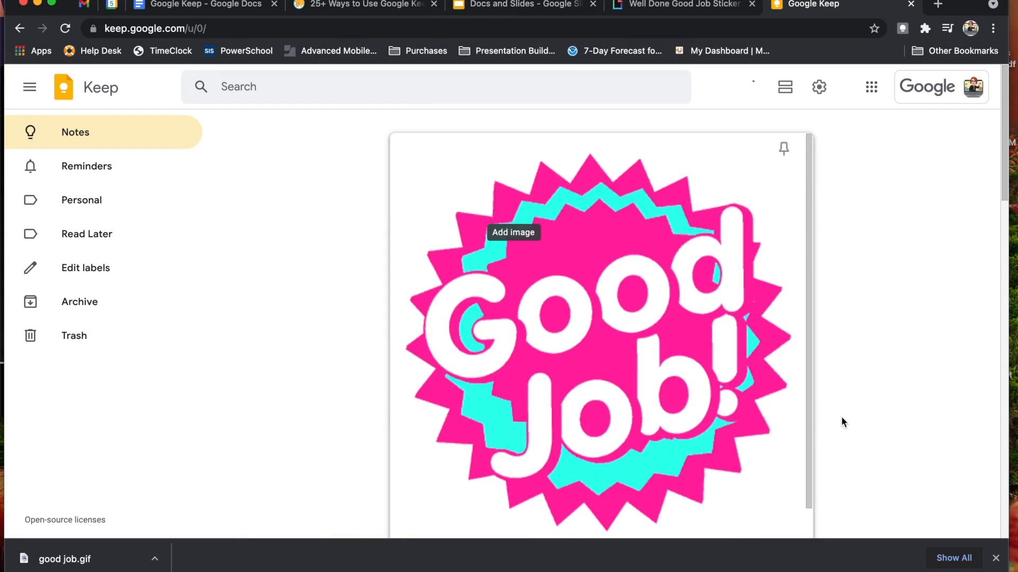
click(842, 417)
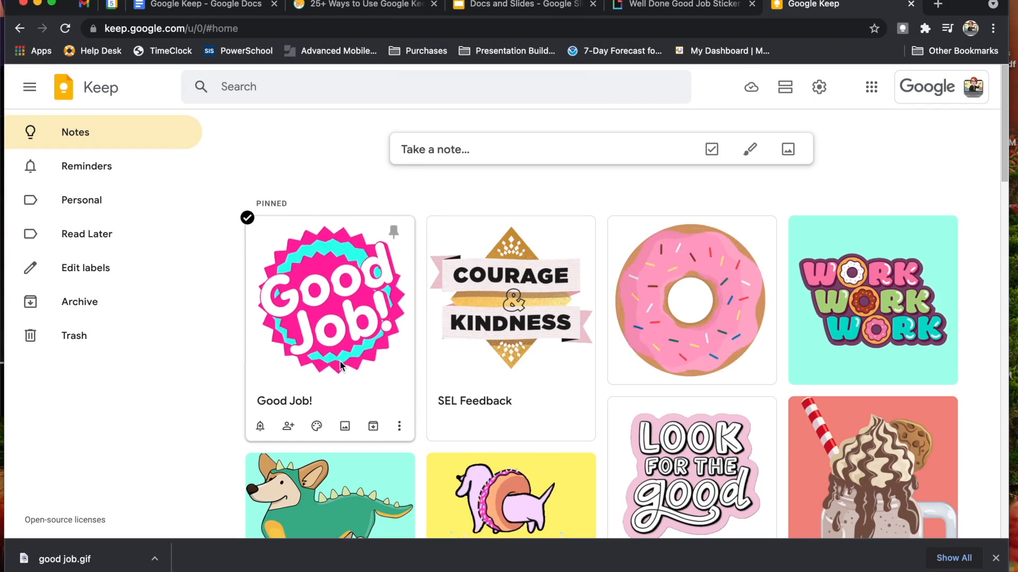
Step: Switch to the Google Keep document in Google Docs and post the comment "Great idea!" on "Where do you find Keep?"
click(199, 4)
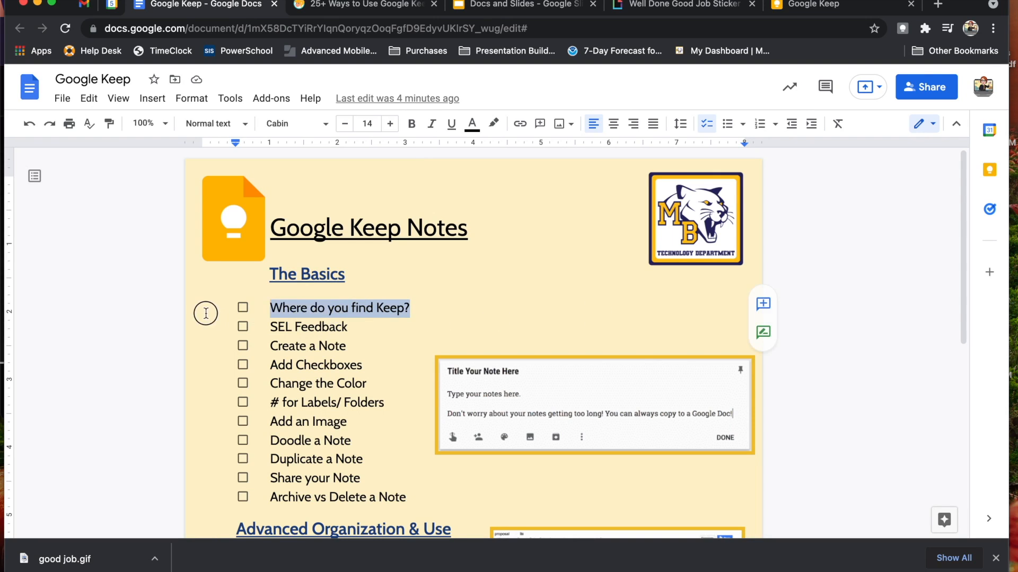
click(763, 305)
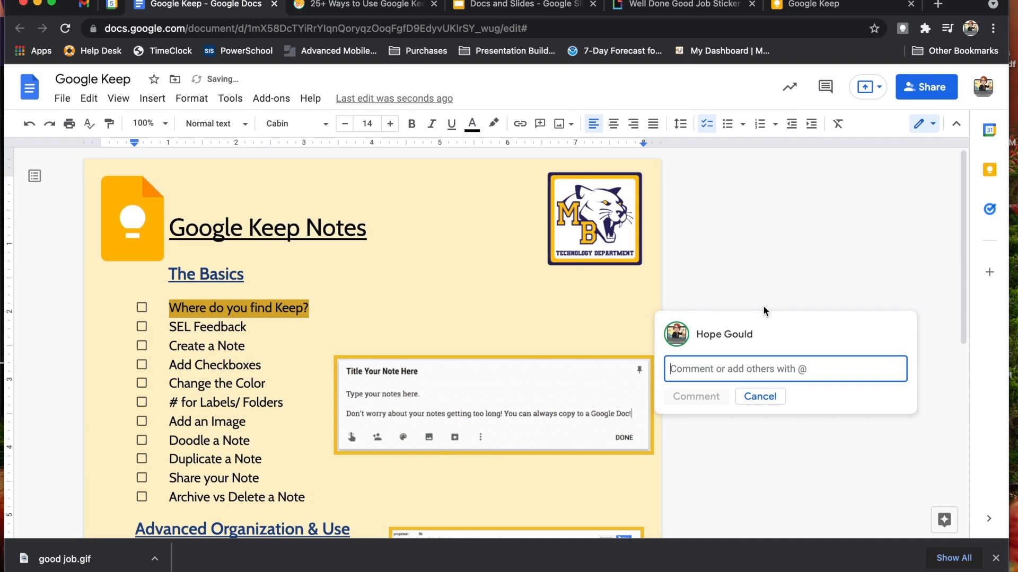
text(Great idea!)
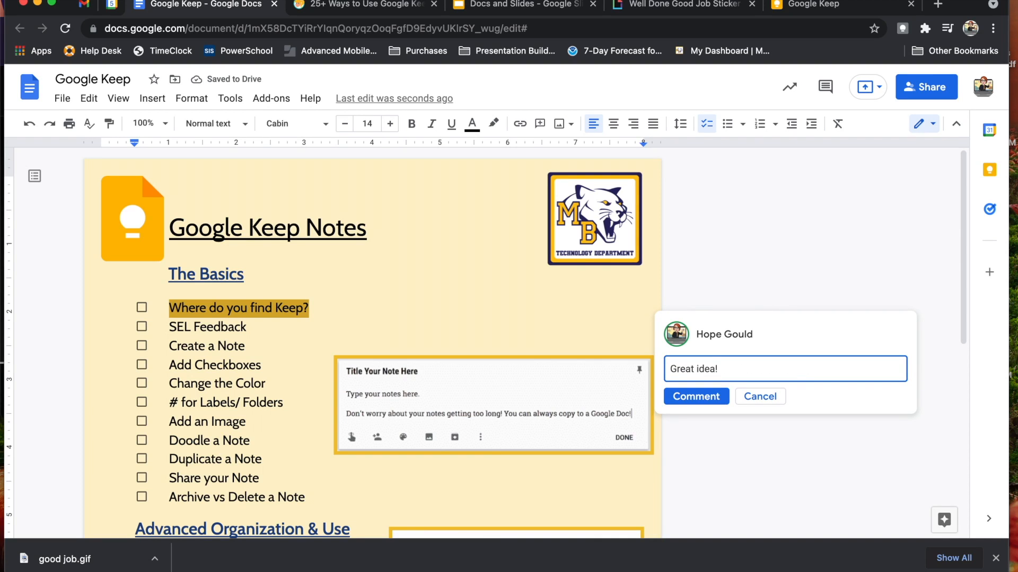
click(714, 397)
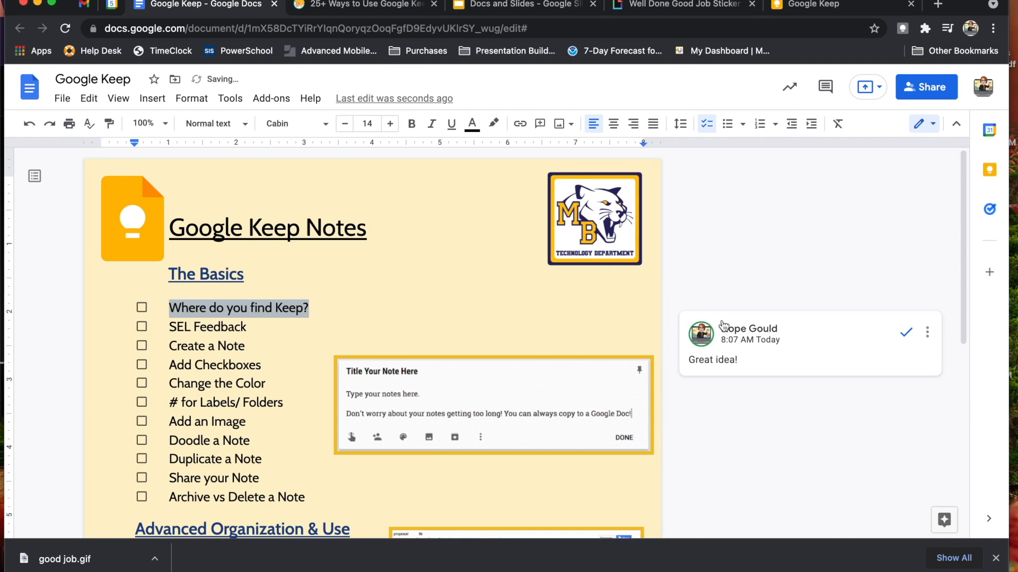
Step: Show the Keep notes beside the document and insert the Good Job! note below "Where do you find Keep?"
click(1001, 166)
scroll(924, 259, down, 3)
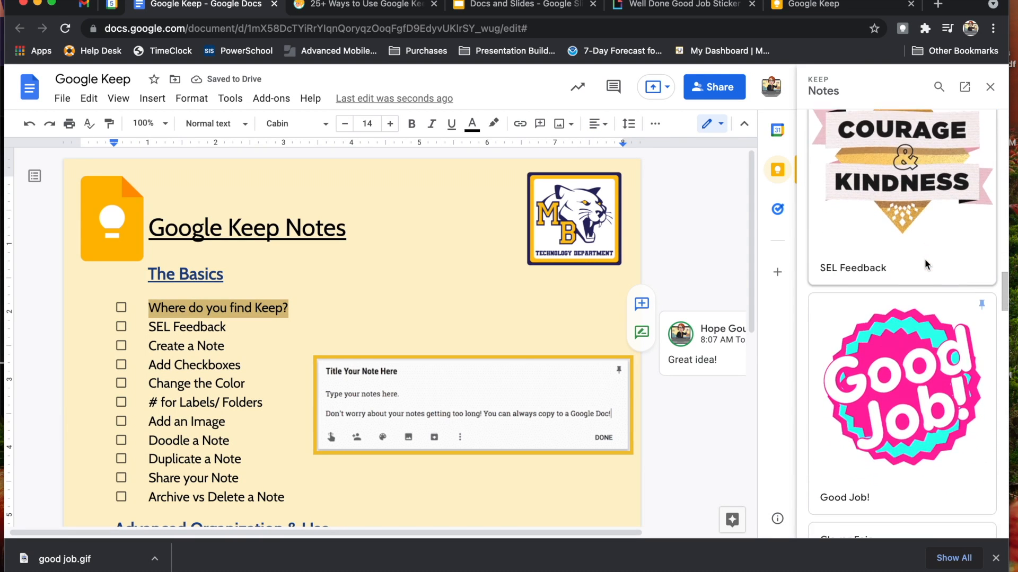
scroll(924, 260, down, 1)
drag(895, 339, 546, 312)
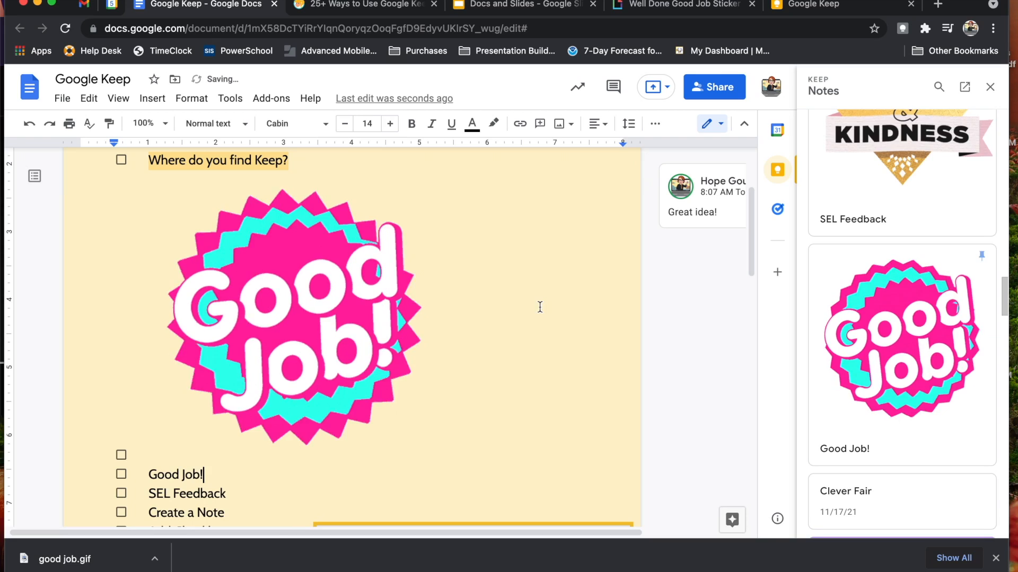
Step: Shrink the inserted Good Job! image and place it behind text at the page's right edge beside the comment, with the Keep notes closed
click(336, 322)
drag(438, 169, 227, 384)
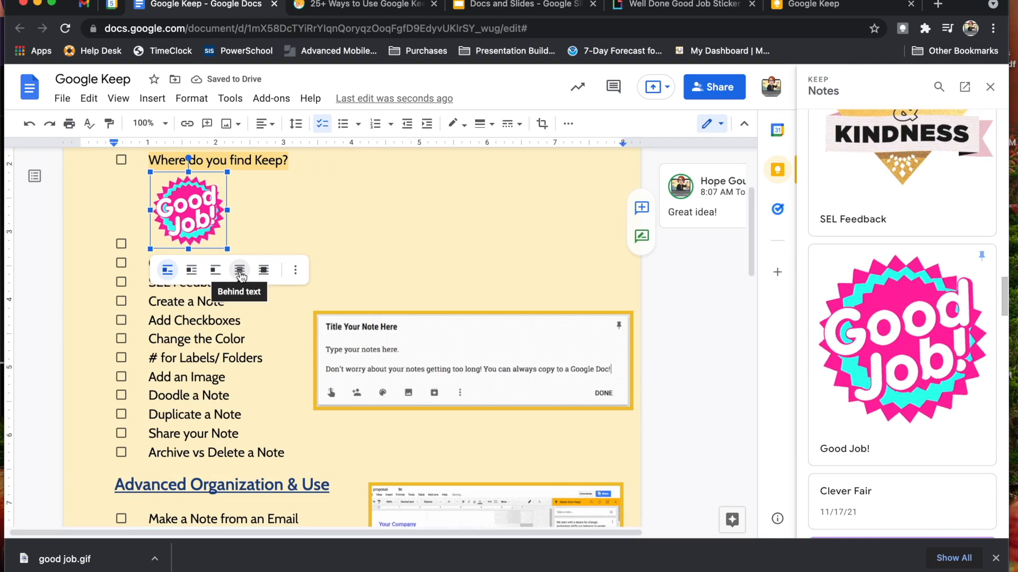
click(240, 270)
drag(216, 184, 630, 160)
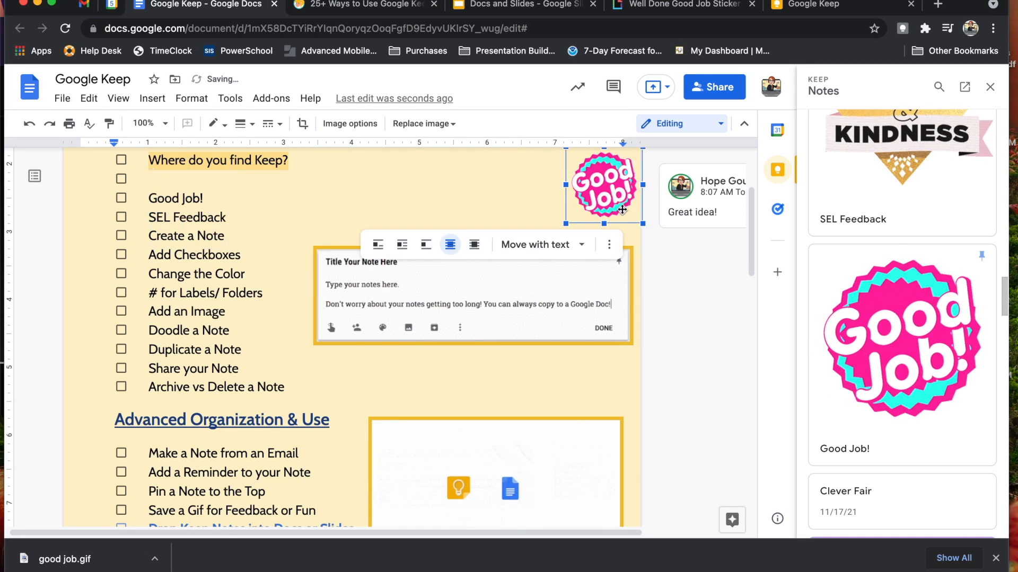
scroll(630, 160, up, 3)
click(674, 286)
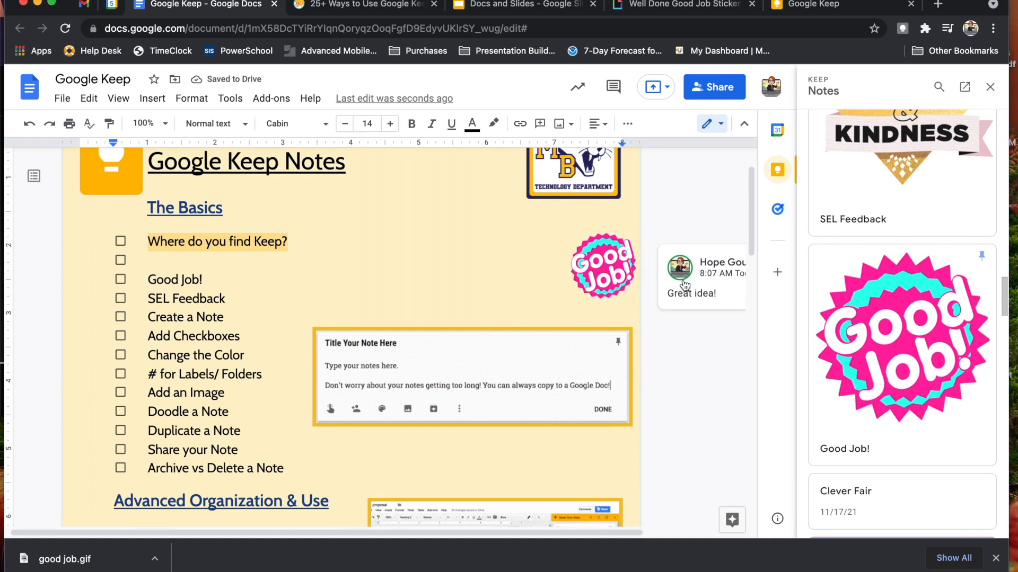
click(989, 86)
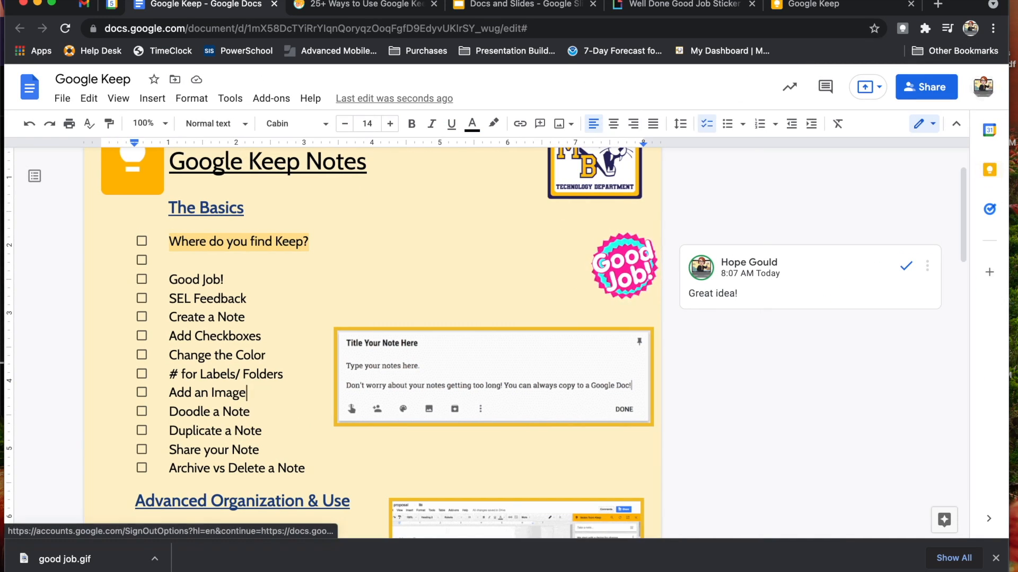
Step: Switch to the Docs and Slides presentation in Google Slides and place the Creative Commons Keep note, shrunk, in the WELCOME! slide's lower-right corner
click(535, 4)
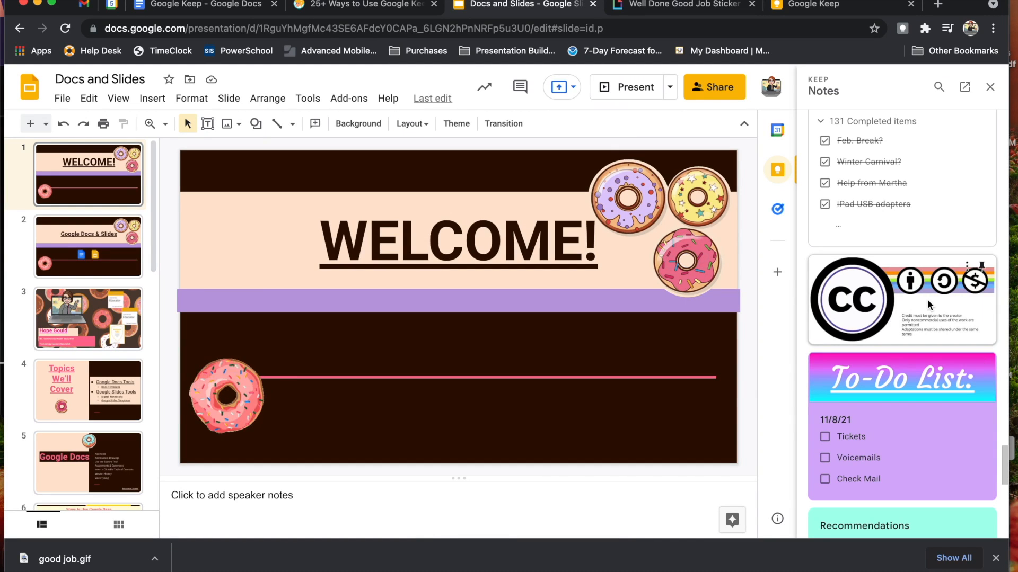
drag(928, 305, 709, 373)
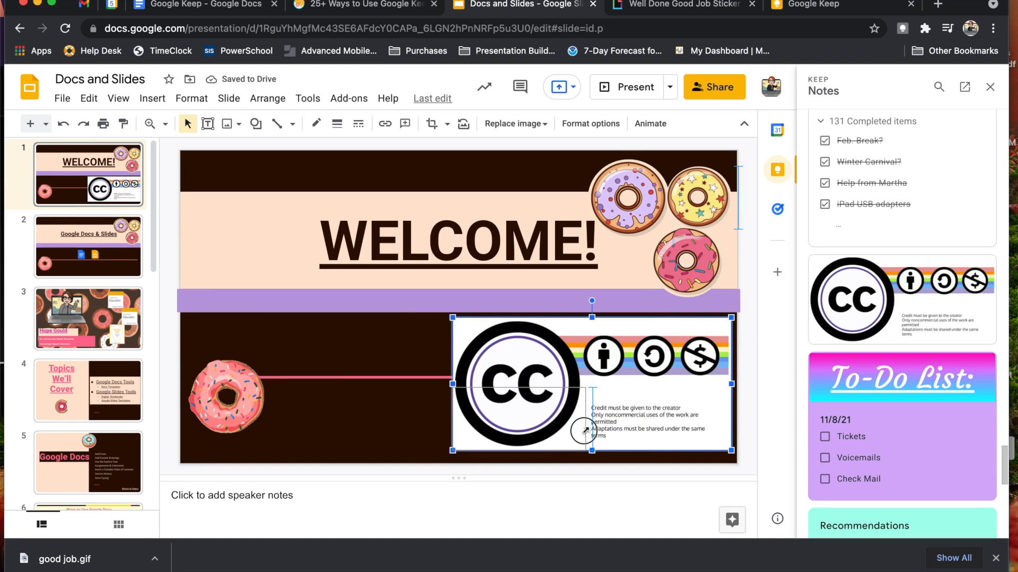
drag(585, 431, 562, 444)
drag(660, 392, 695, 415)
click(336, 473)
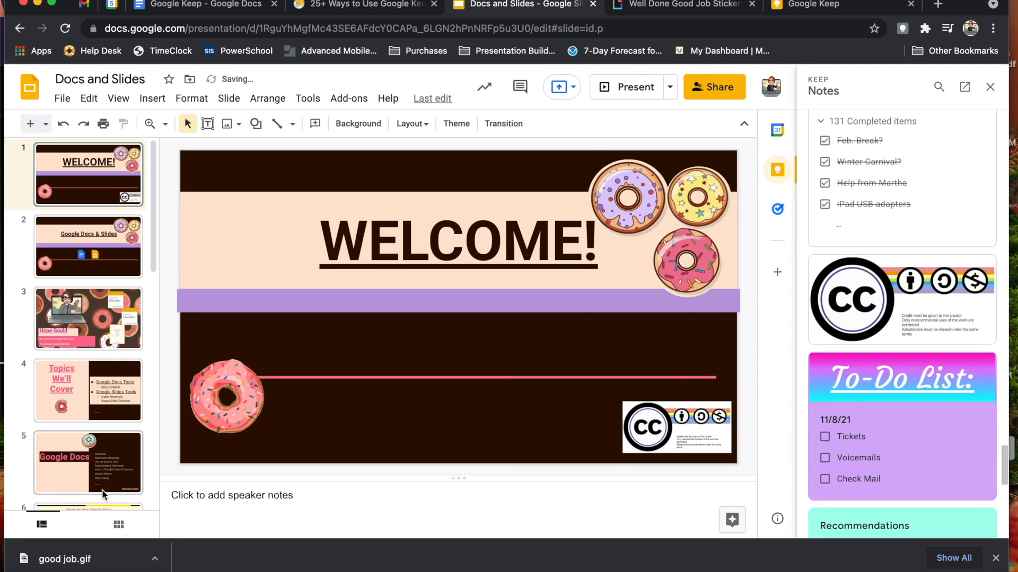
Step: Add a new slide after the WELCOME! slide and insert the Keep note titled Slides into its title box
key(ctrl+m)
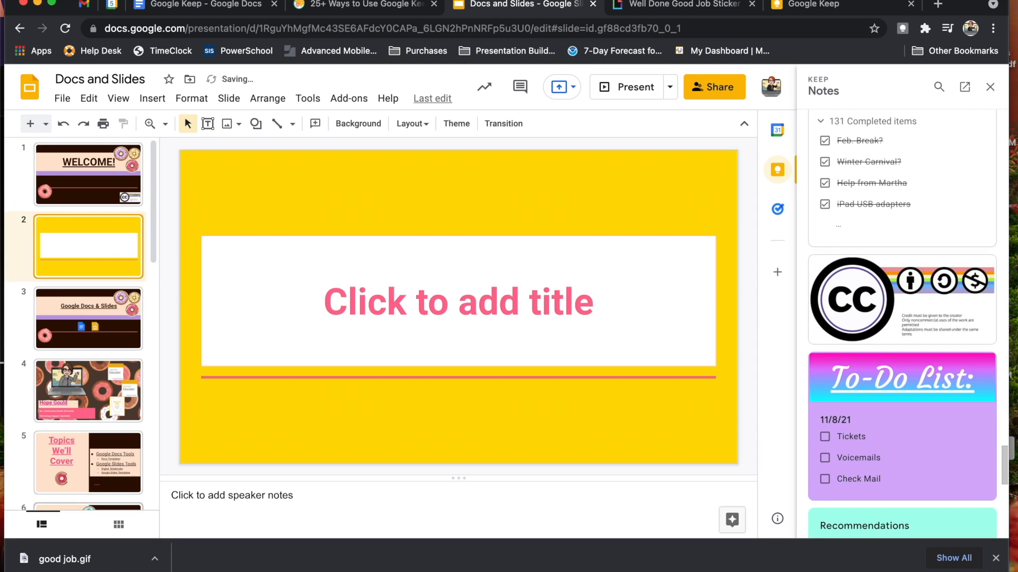
click(411, 290)
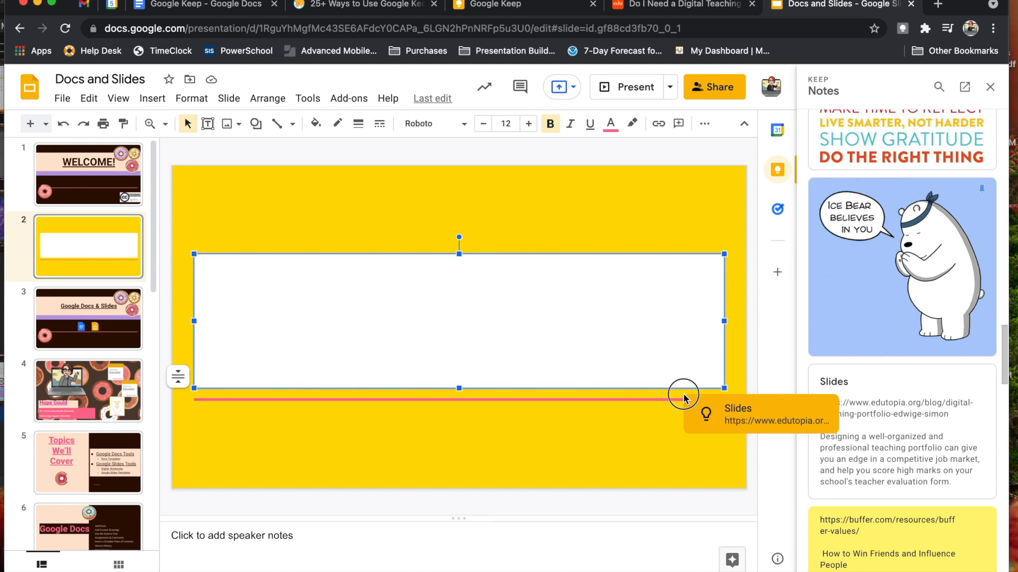
drag(682, 397, 612, 365)
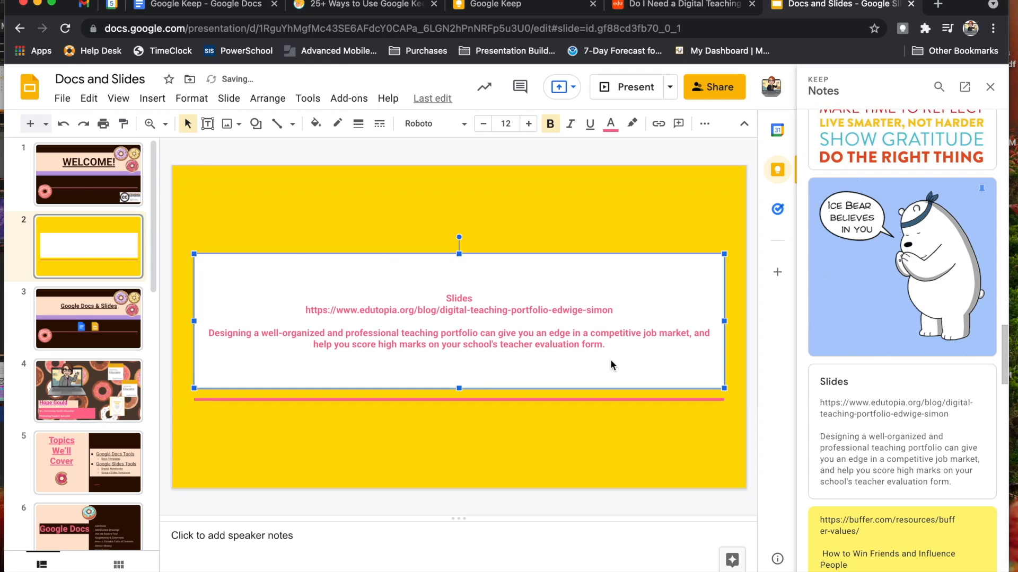